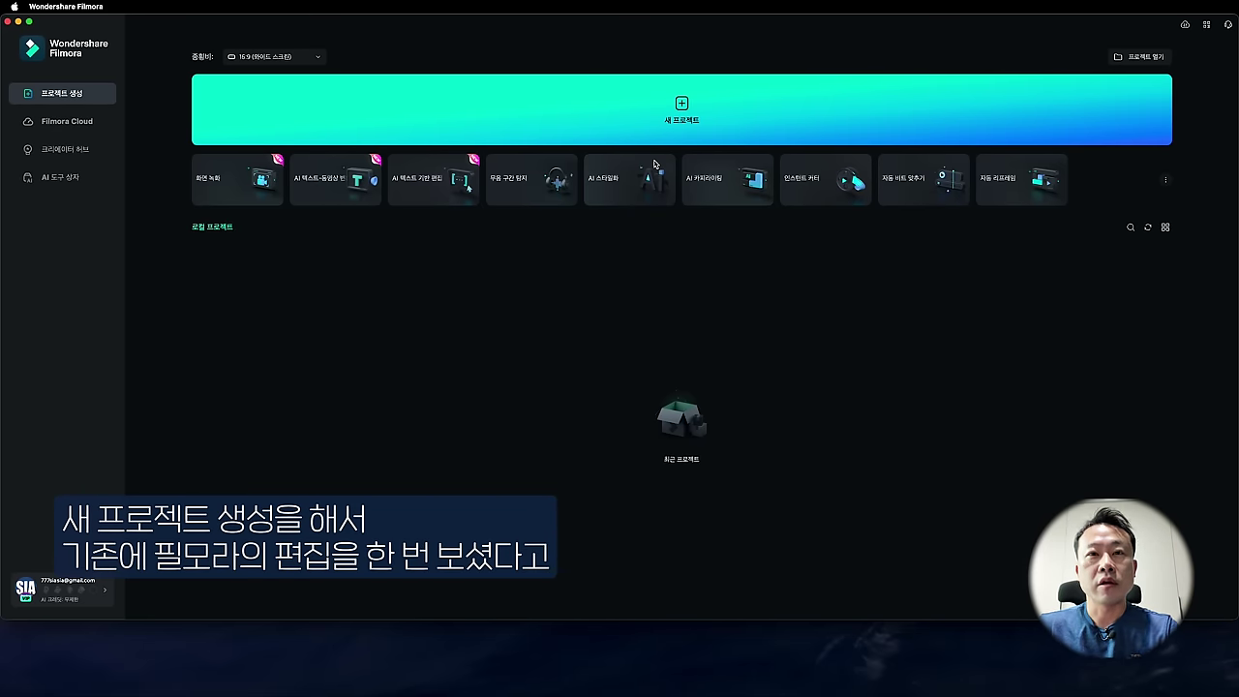
# Open the AI text-to-video conversion tool from the AI toolbox
pyautogui.moveTo(654, 165)
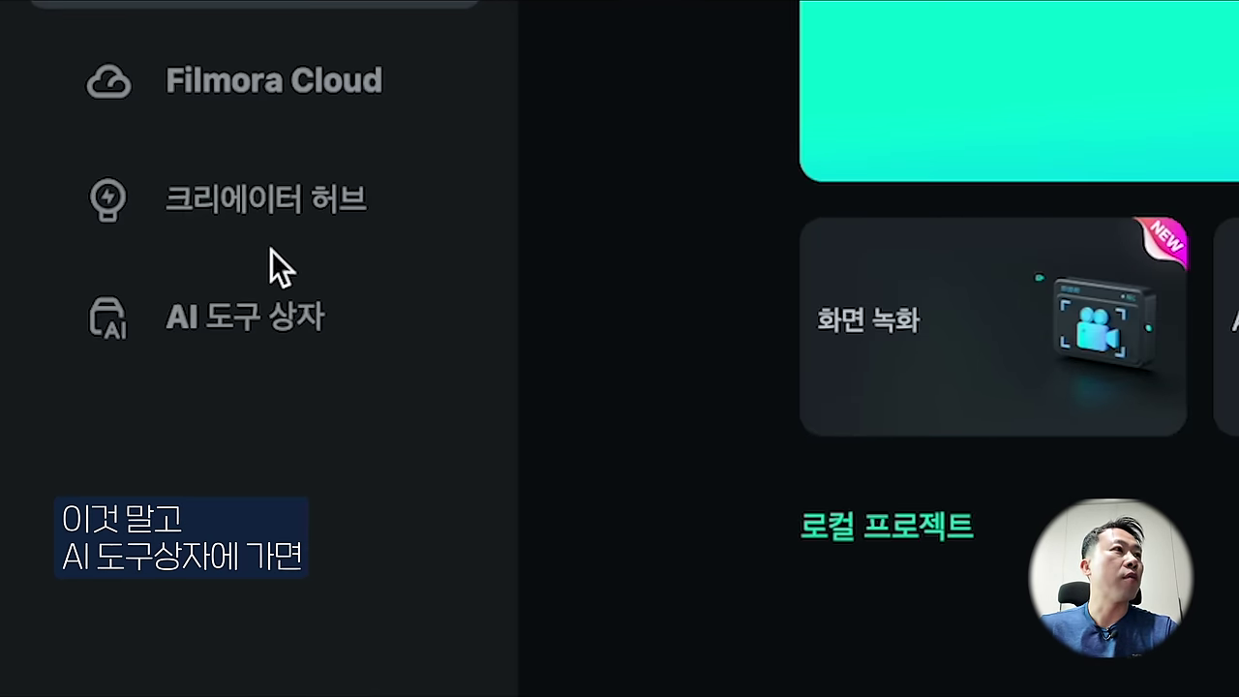
pyautogui.click(279, 327)
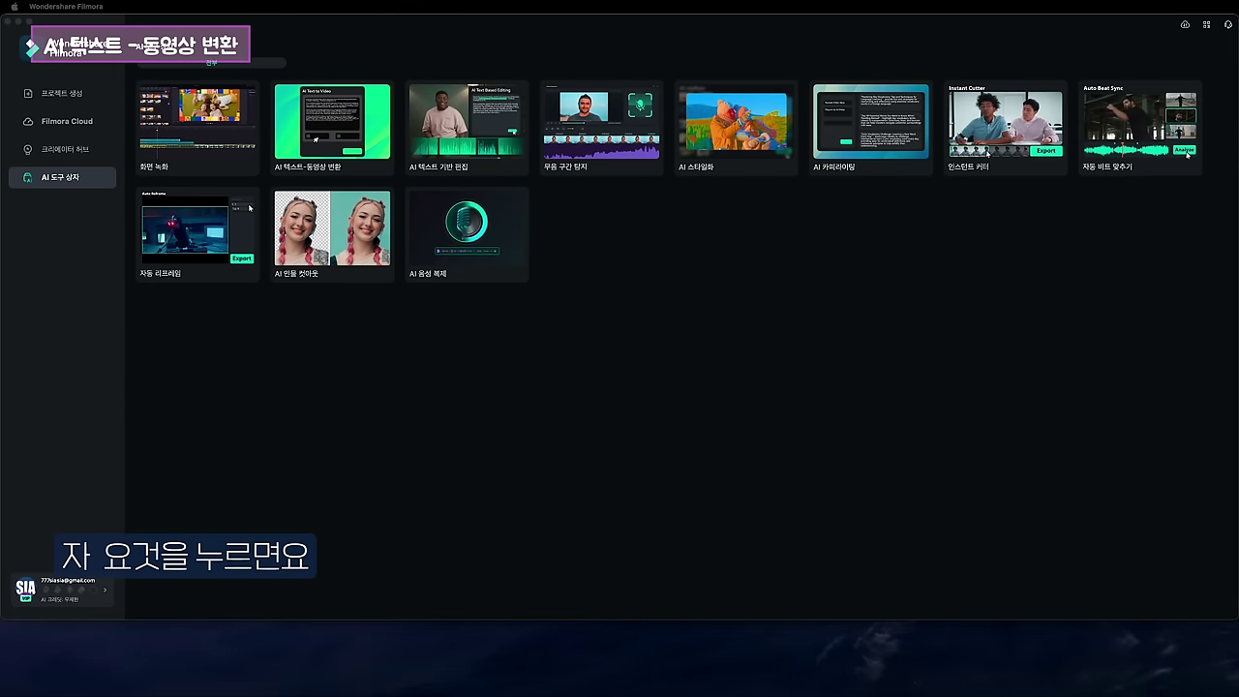
pyautogui.click(315, 139)
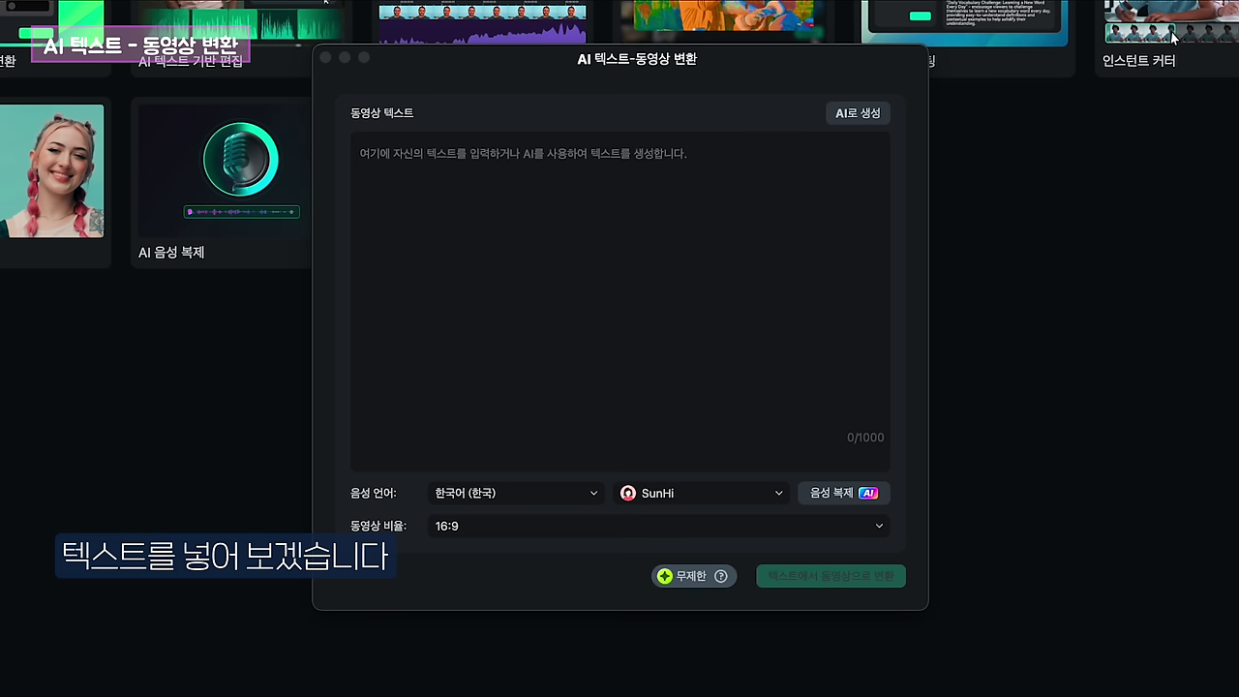
# Enter the Korean introduction script for the LG 시네빔 큐브 projector, remove the stray closing quotation mark, and convert the text to a video
pyautogui.click(514, 227)
pyautogui.write('안녕하세요 SIA영상공작소 시아시아 입니다. 오늘은 일상 속 영화관을 만들어줄 아주 특별한 제품을 소개하려고 합니다.작고 귀여운 디자인에 놀라운 성능을 자랑하는 LG 시네빔 큐브 프로젝터인데요.함께 자세히 살펴보시죠!"')
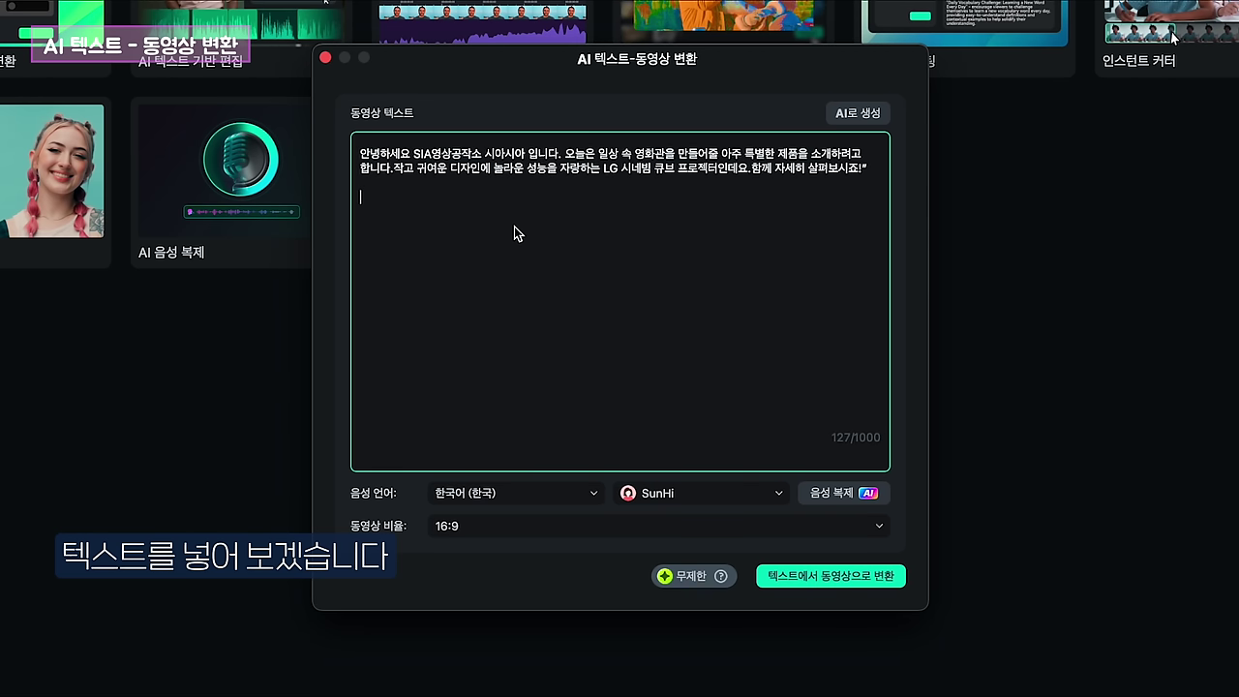
pyautogui.press('BackSpace')
pyautogui.press('BackSpace')
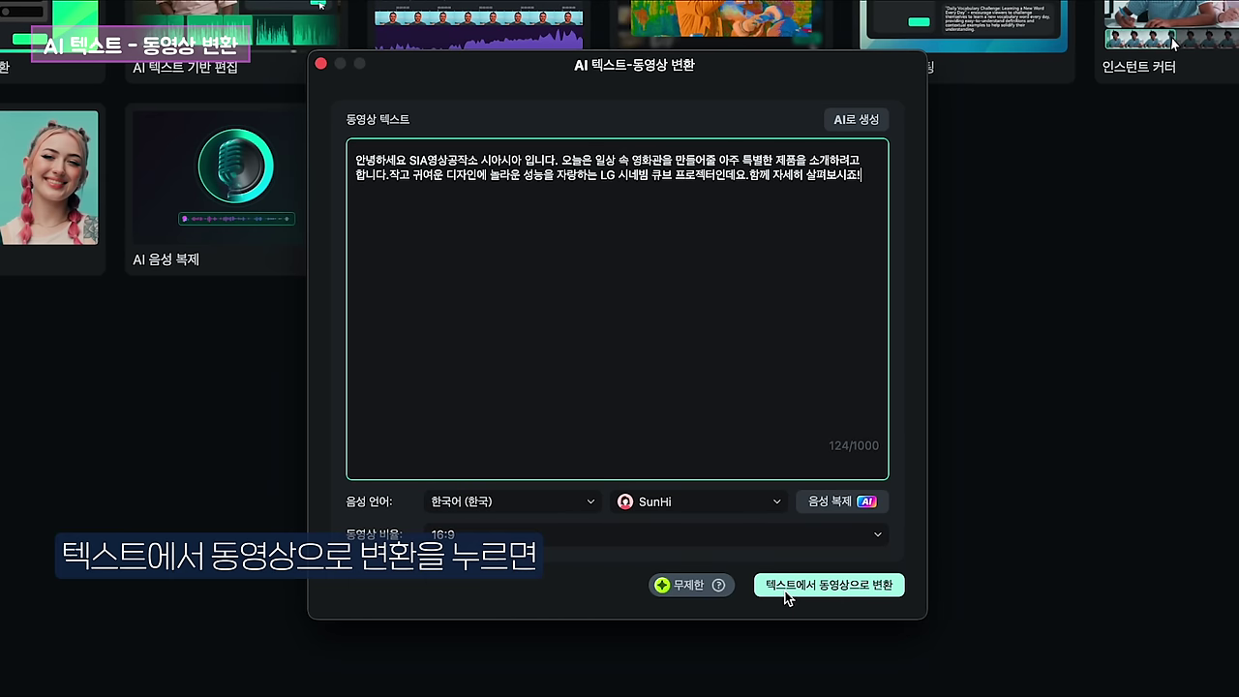
pyautogui.click(785, 586)
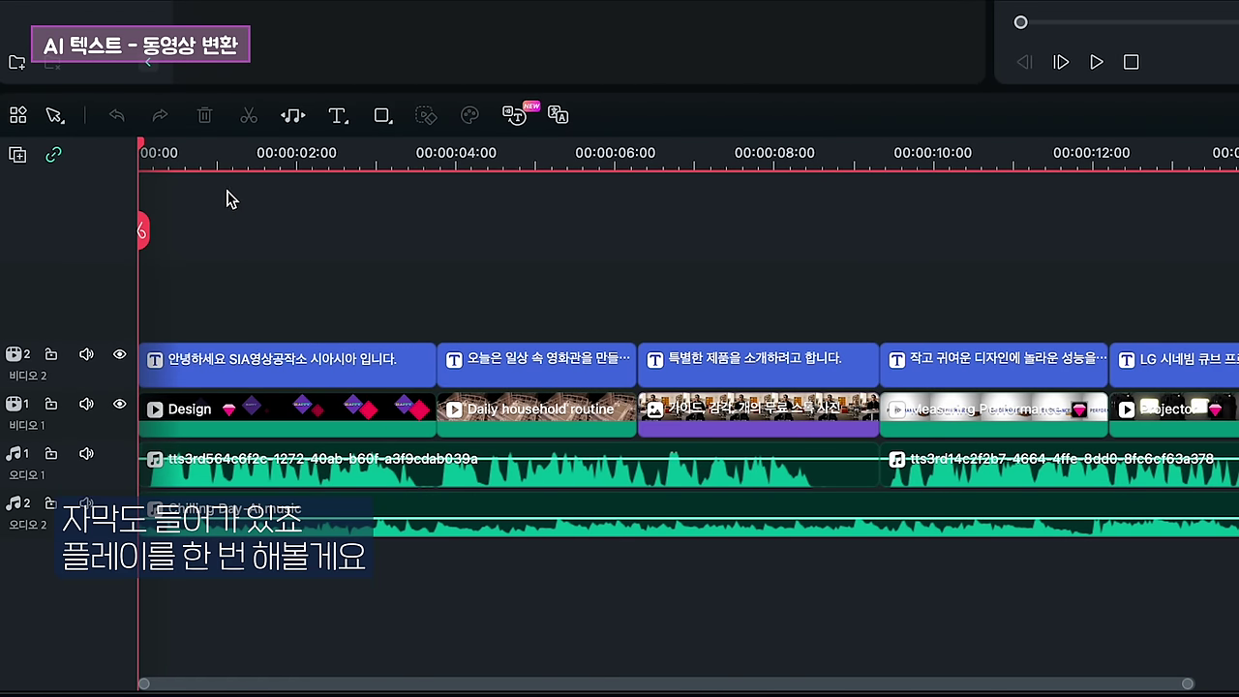
# Play the generated video and review its footage, captions, narration and background music along the timeline
pyautogui.scroll(-1, 198, 162)
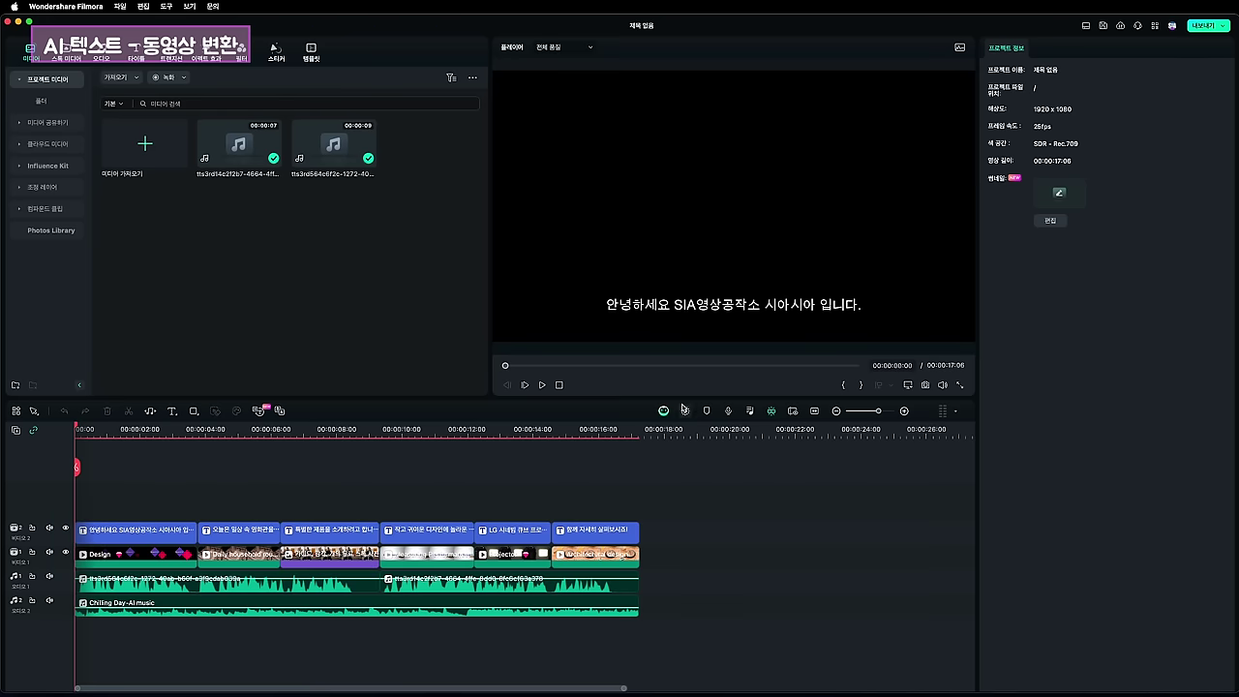
pyautogui.click(542, 386)
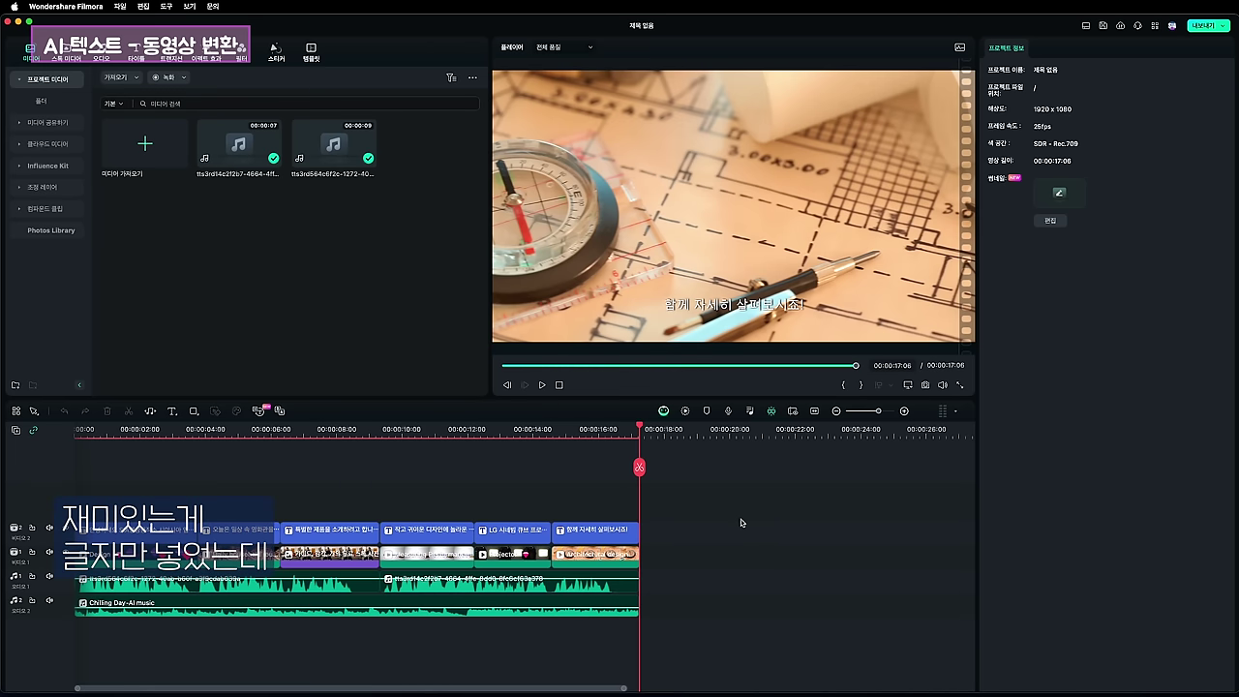
pyautogui.click(150, 432)
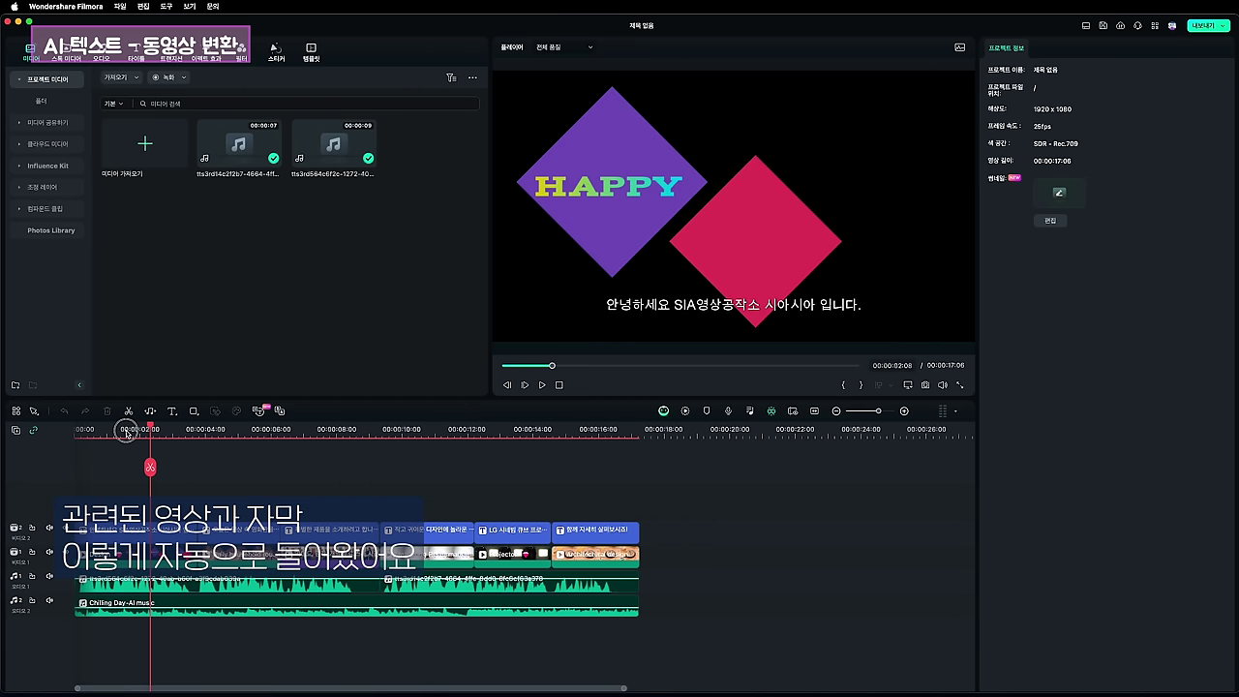
pyautogui.click(126, 432)
pyautogui.click(84, 430)
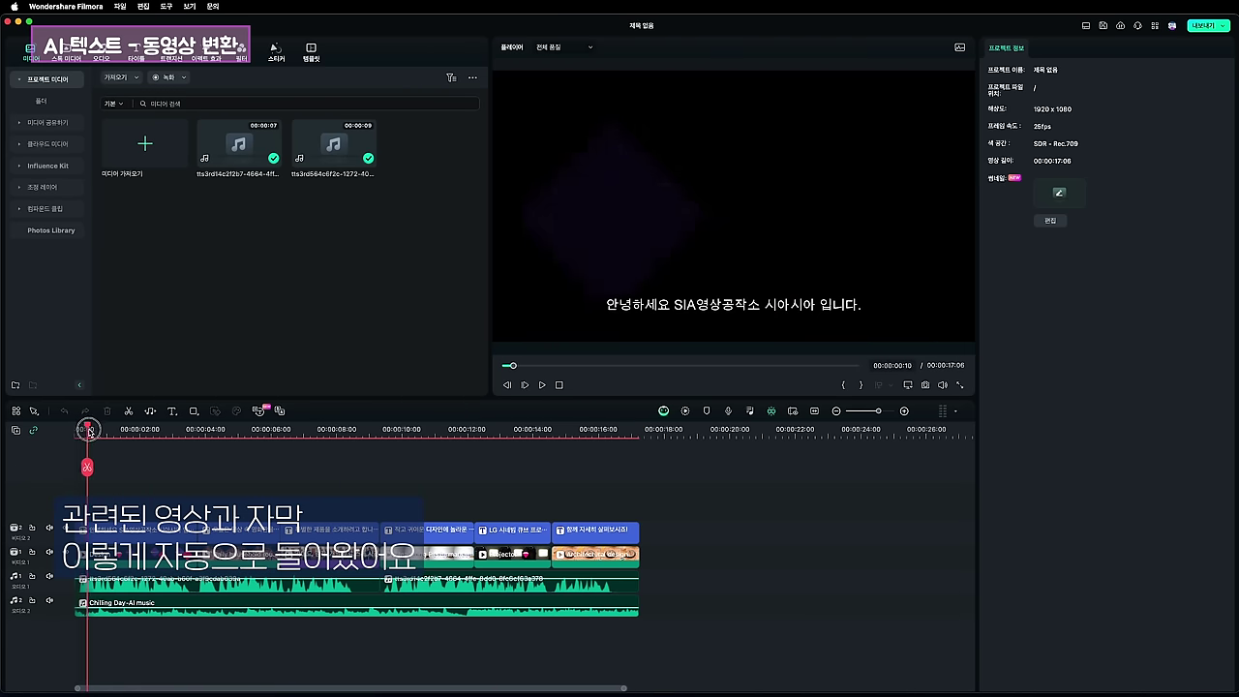
pyautogui.moveTo(88, 431); pyautogui.dragTo(172, 443)
pyautogui.click(135, 553)
pyautogui.click(148, 586)
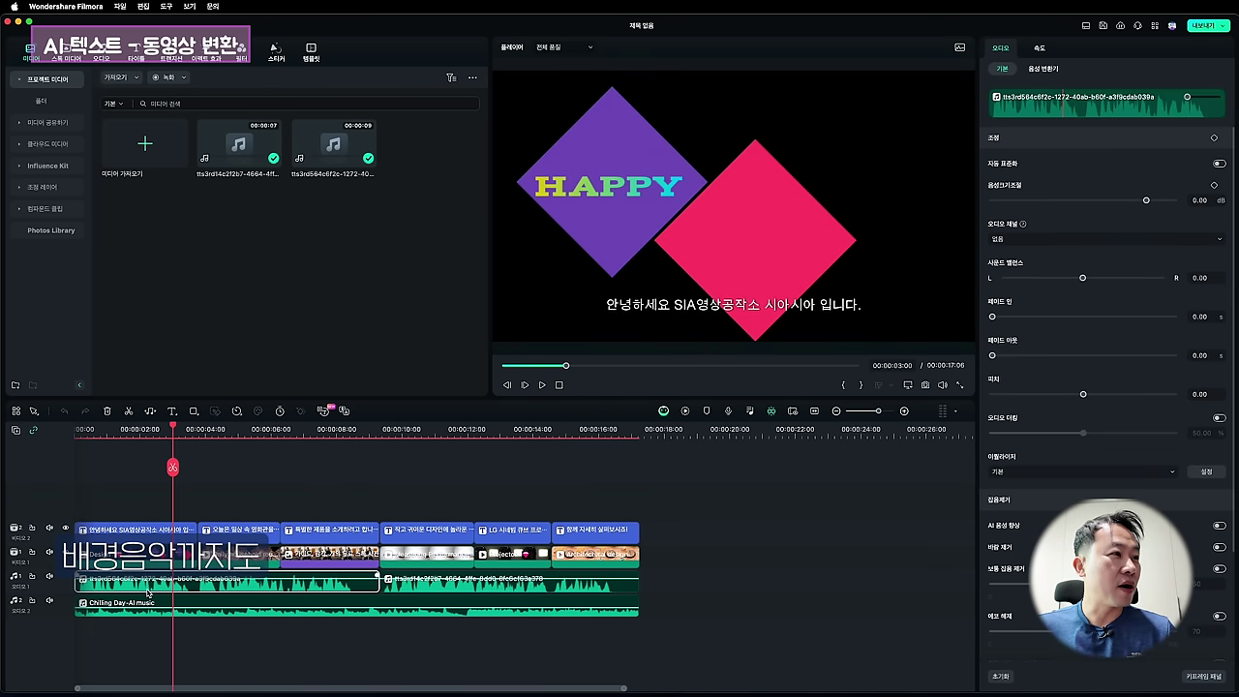
pyautogui.click(347, 454)
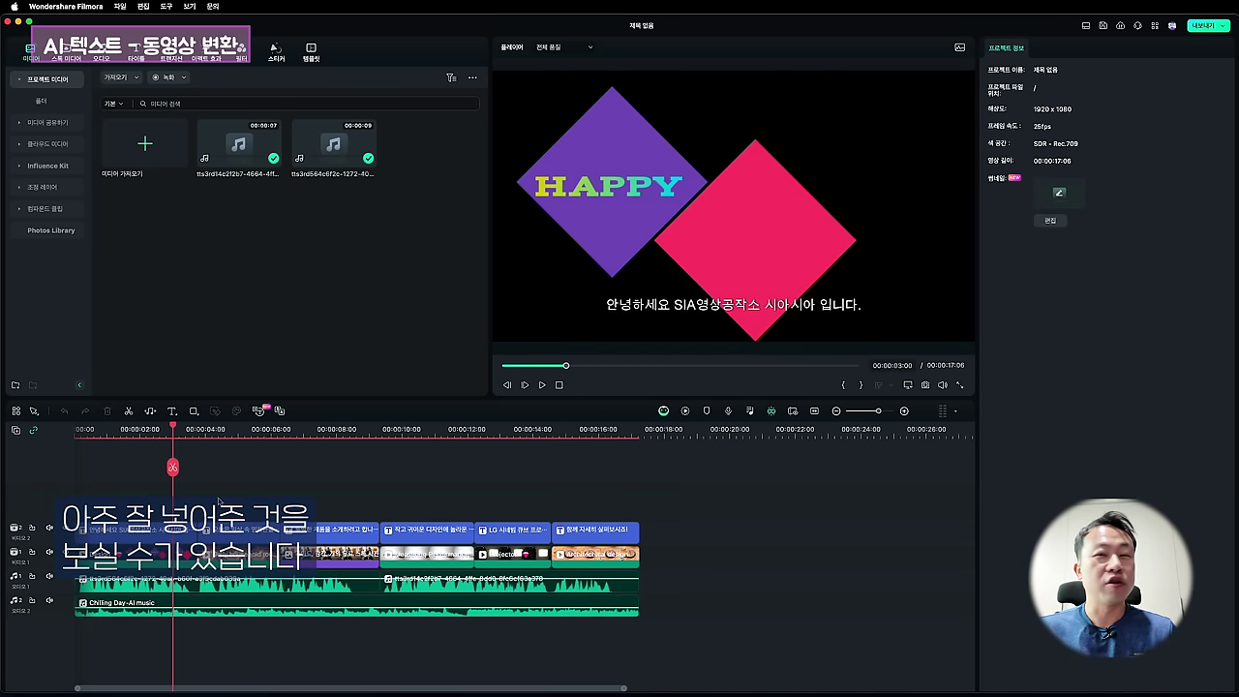
# Apply a blue outlined text preset to the caption "특별한 제품을 소개하려고 합니다." and select the image clip beneath it
pyautogui.click(644, 429)
pyautogui.click(301, 529)
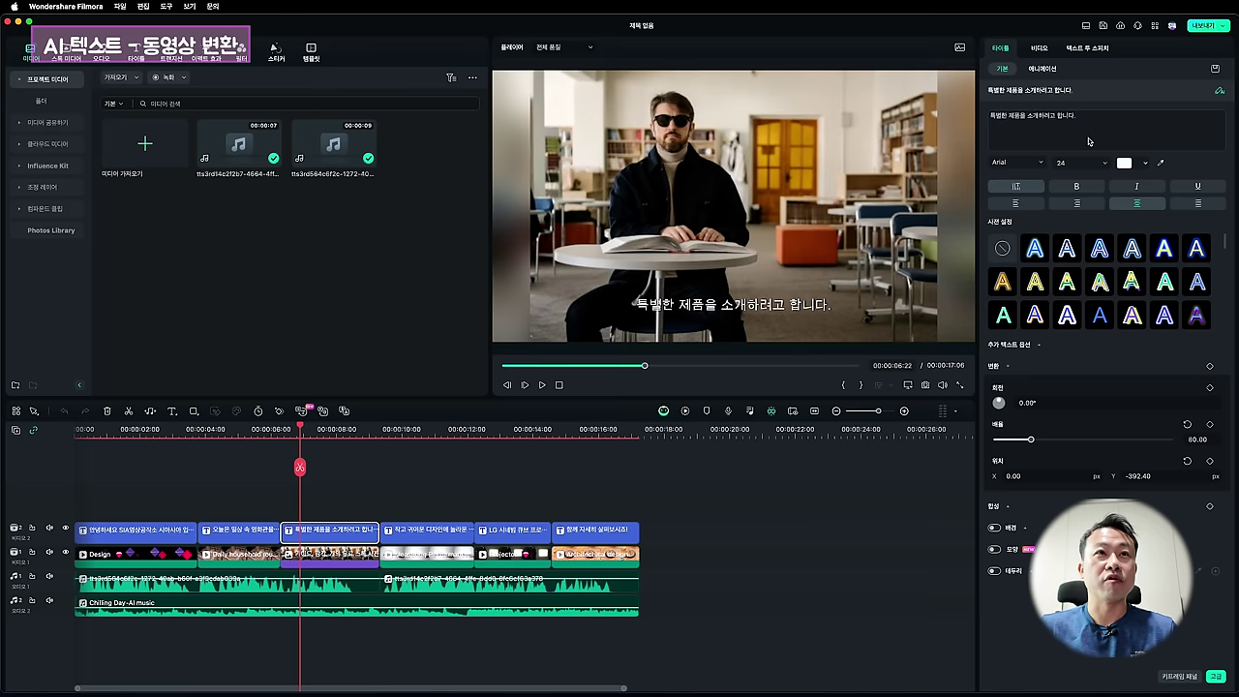
pyautogui.click(1037, 251)
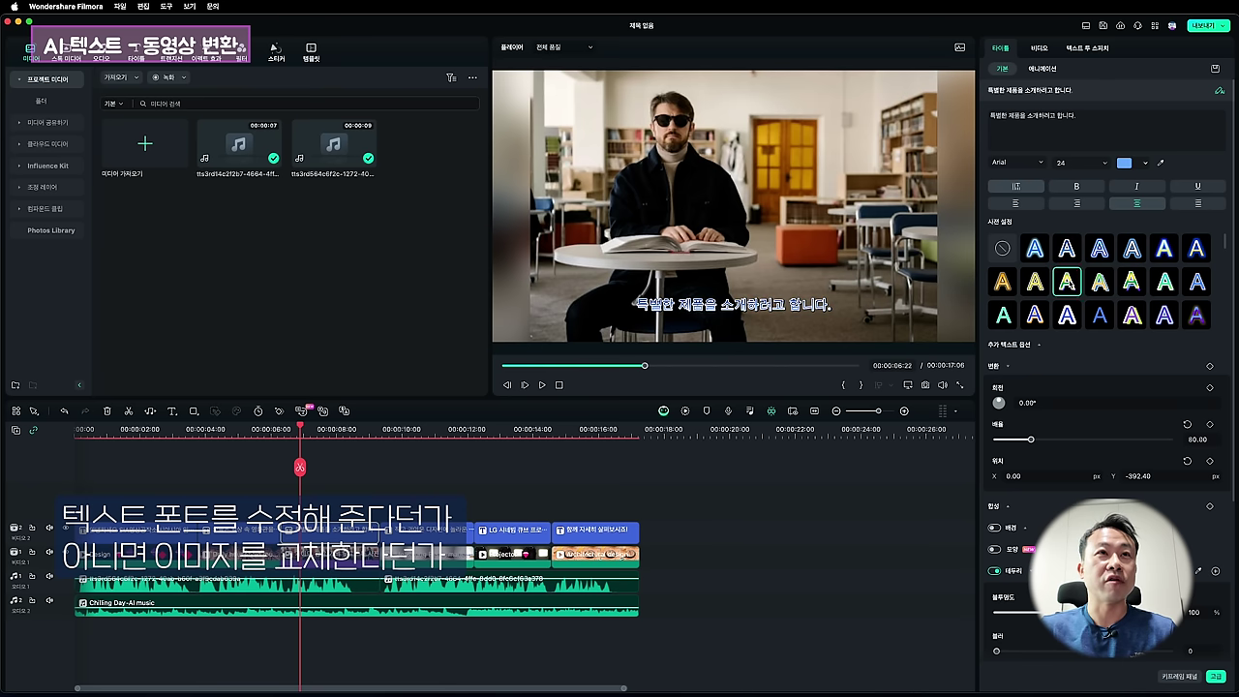
pyautogui.click(344, 556)
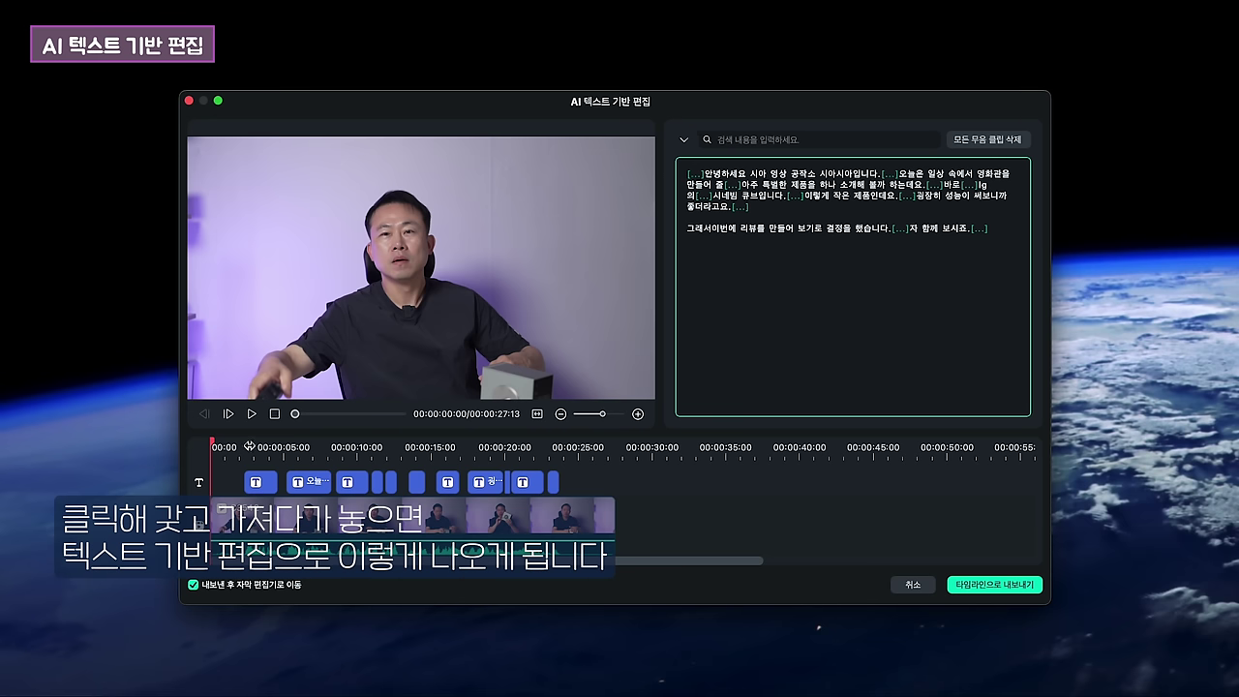
# Play clip C3542 from the start in AI text-based editing and check the speech against its automatic transcript
pyautogui.moveTo(218, 444); pyautogui.dragTo(170, 447)
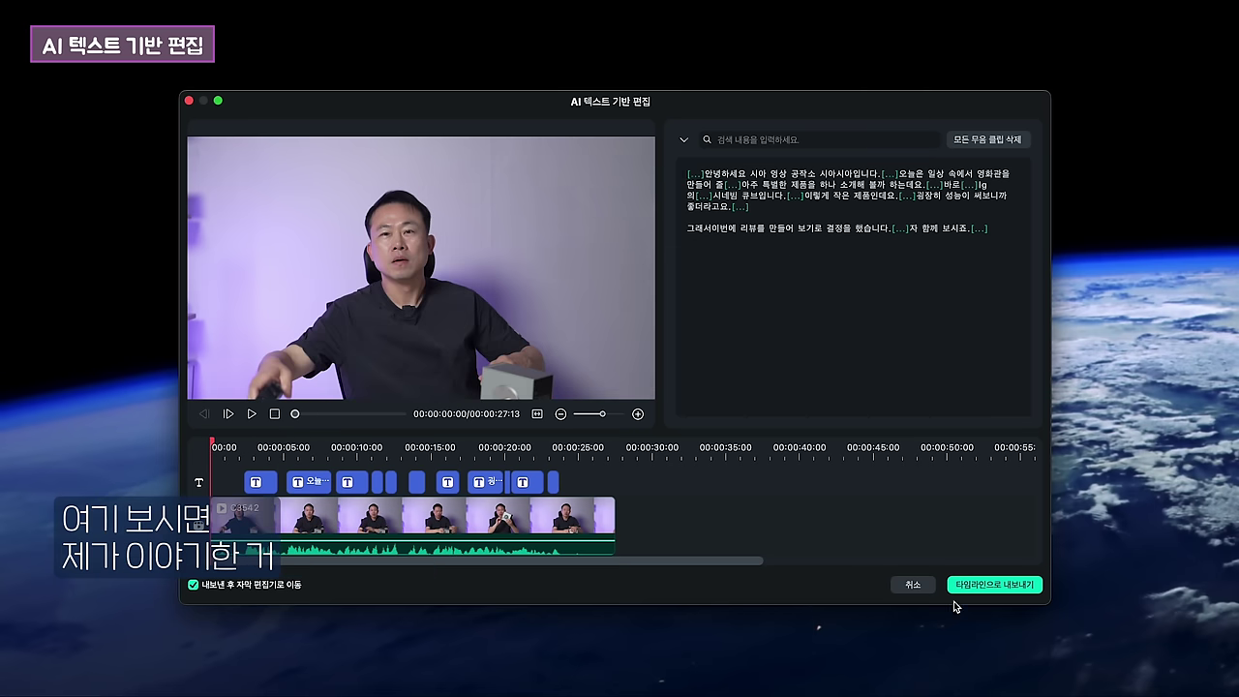
pyautogui.press('space')
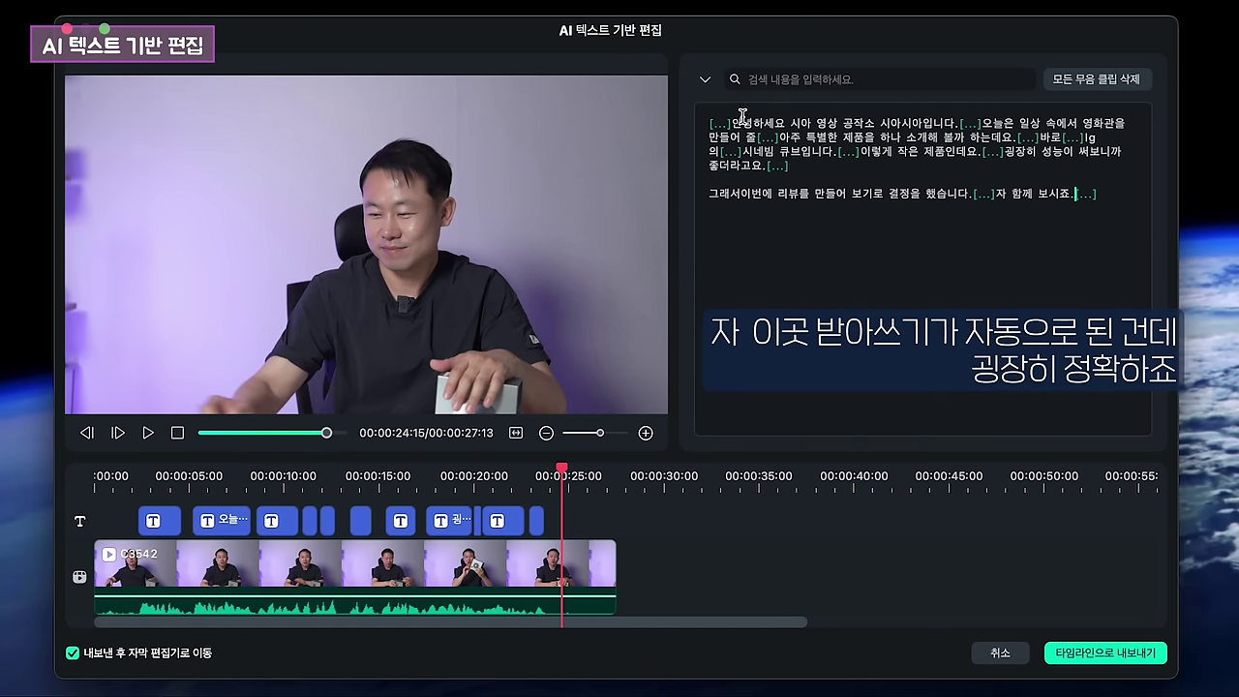
pyautogui.moveTo(742, 116); pyautogui.dragTo(1046, 209)
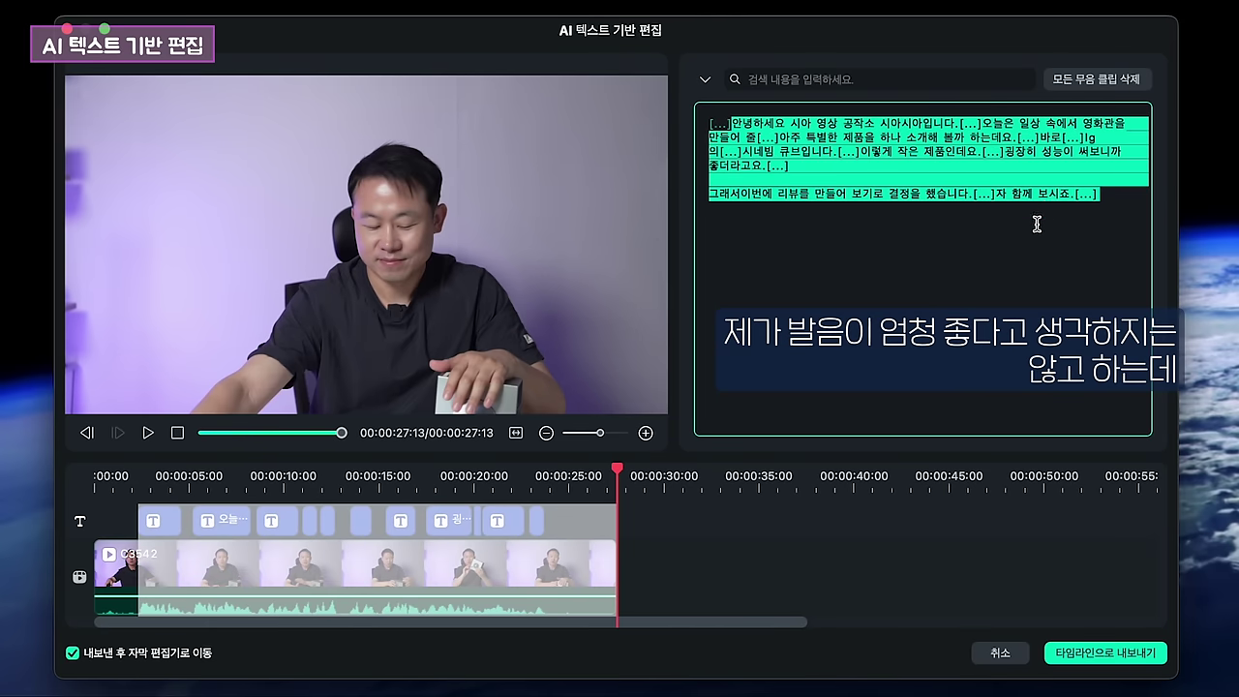
pyautogui.click(1036, 224)
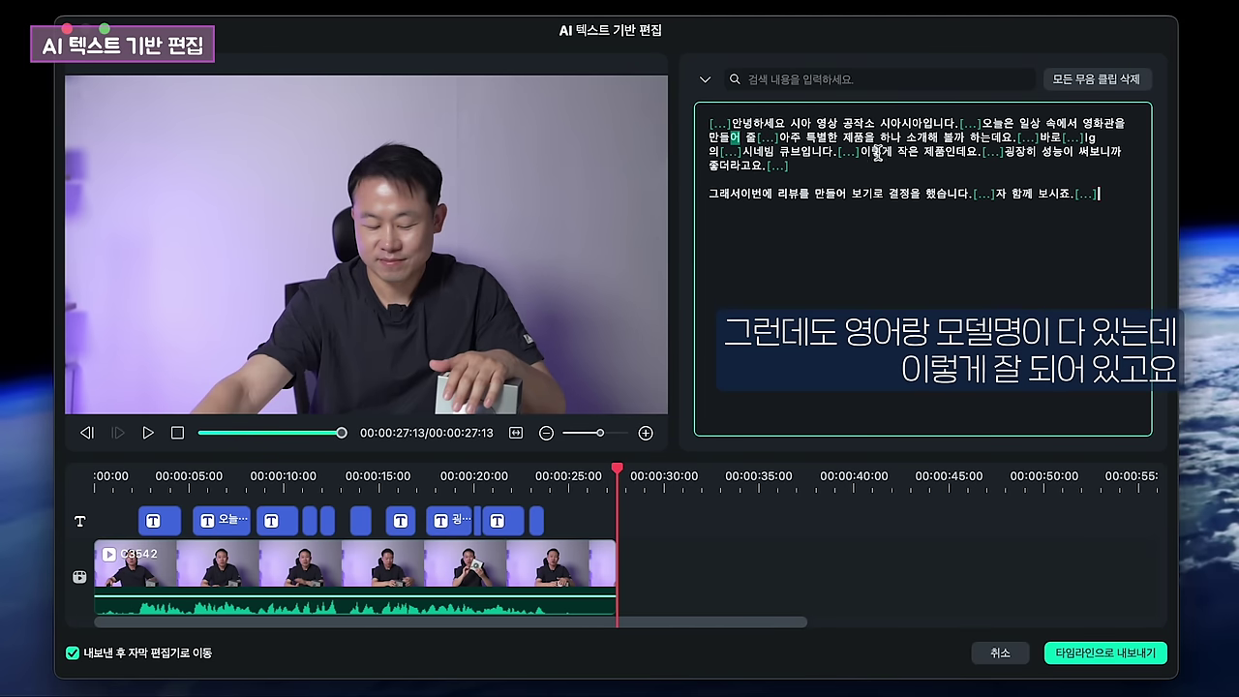
# Select several transcript phrases and a silence marker to see which parts of the clip they correspond to
pyautogui.click(1065, 143)
pyautogui.click(868, 172)
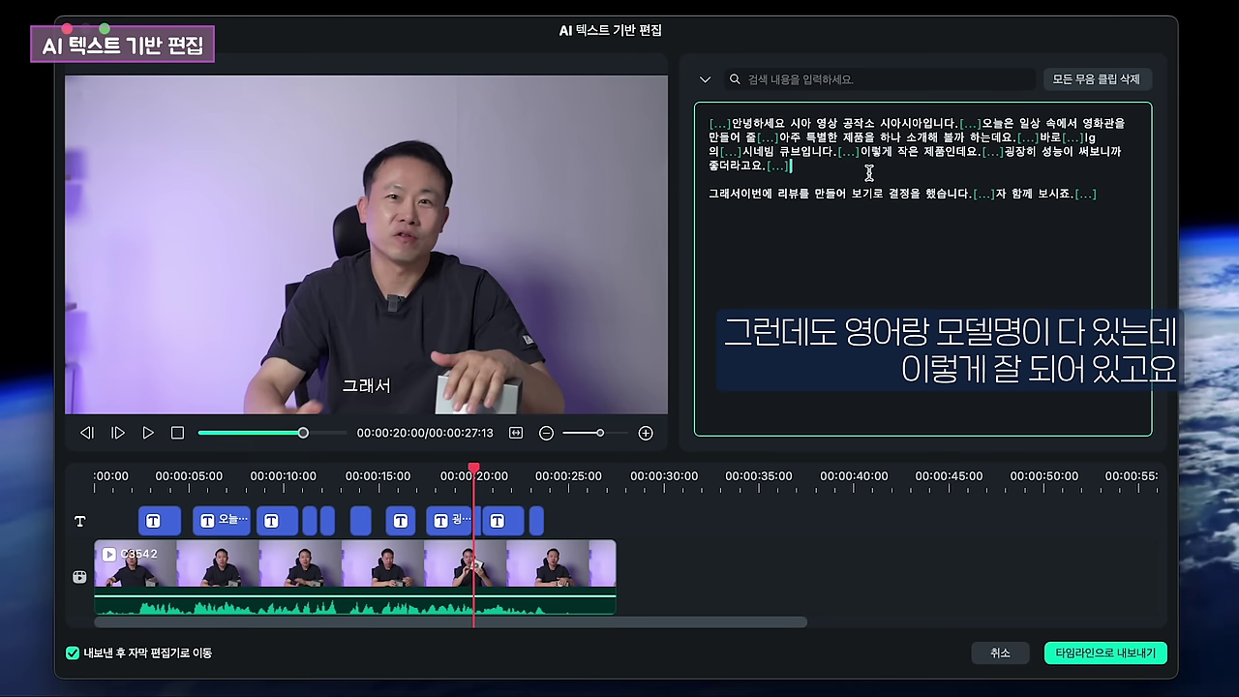
pyautogui.moveTo(827, 137); pyautogui.dragTo(922, 152)
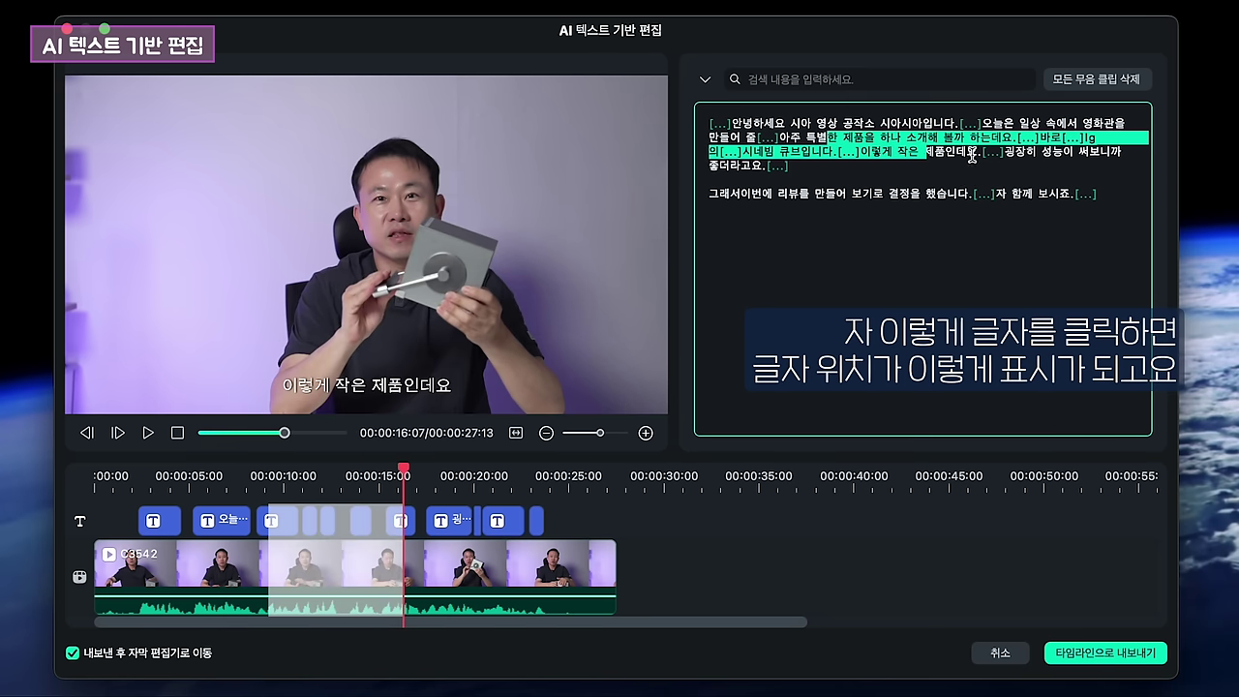
pyautogui.click(971, 155)
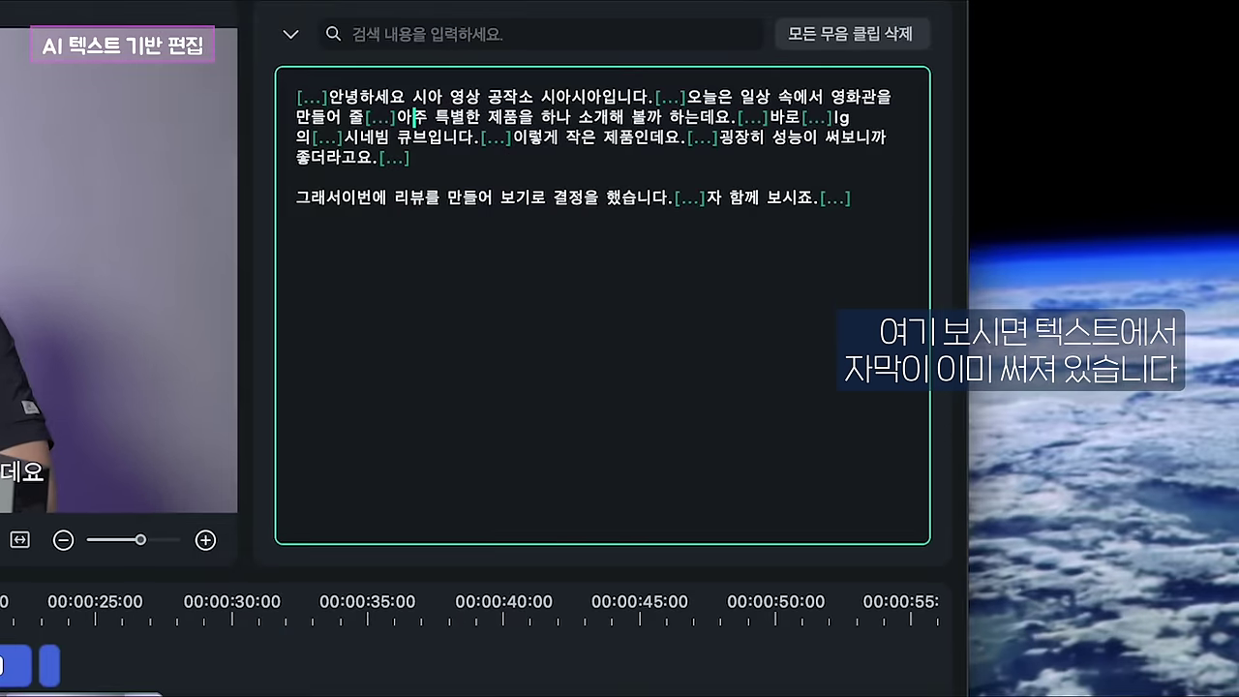
pyautogui.moveTo(733, 123); pyautogui.dragTo(957, 124)
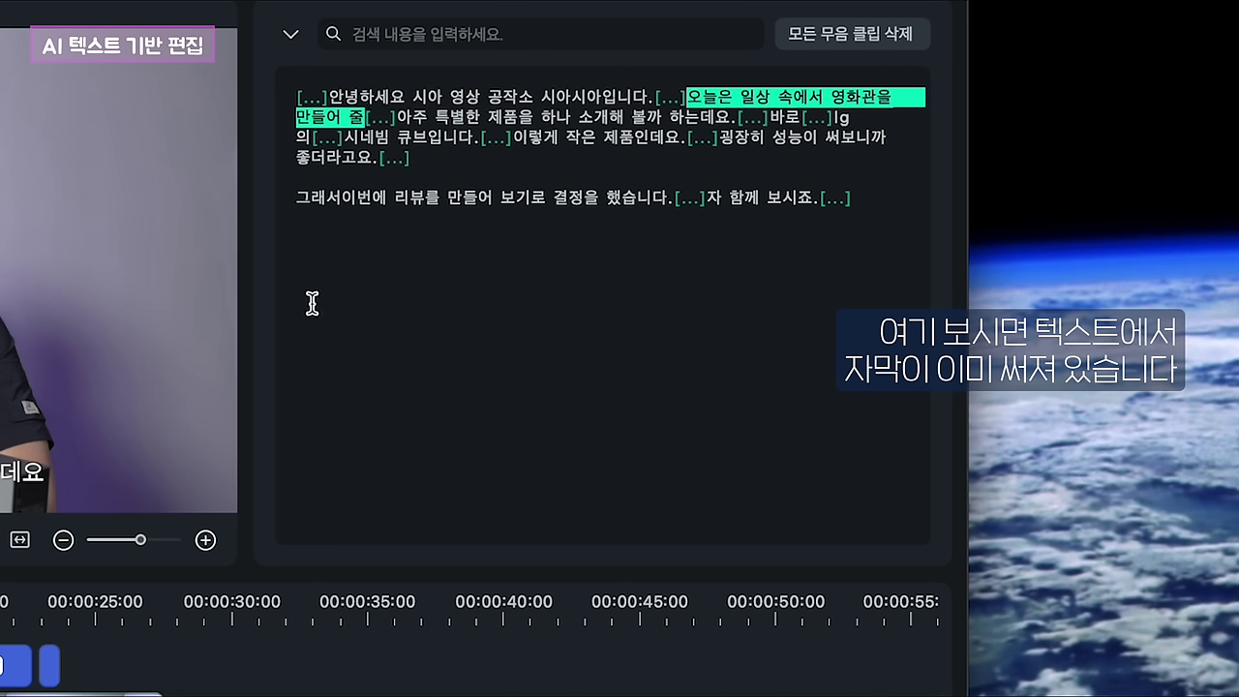
pyautogui.click(327, 99)
pyautogui.click(377, 117)
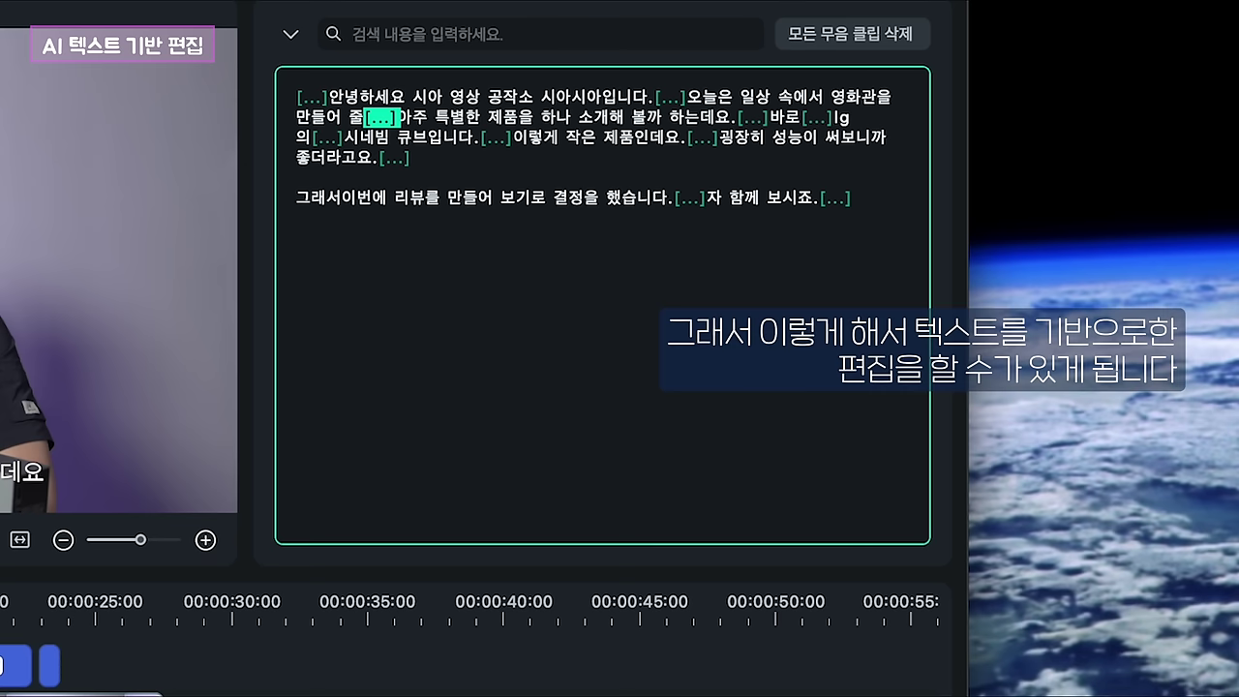
pyautogui.press('Escape')
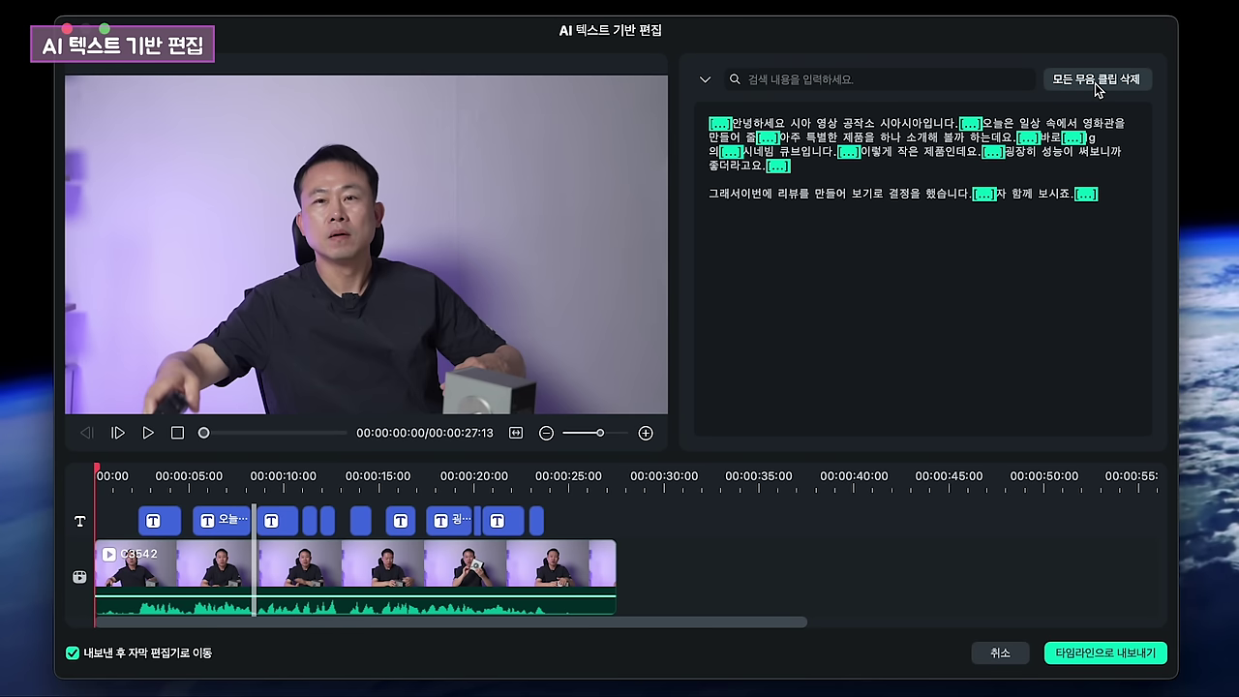
# Delete all silent sections of clip C3542 and play back the shortened result
pyautogui.click(908, 76)
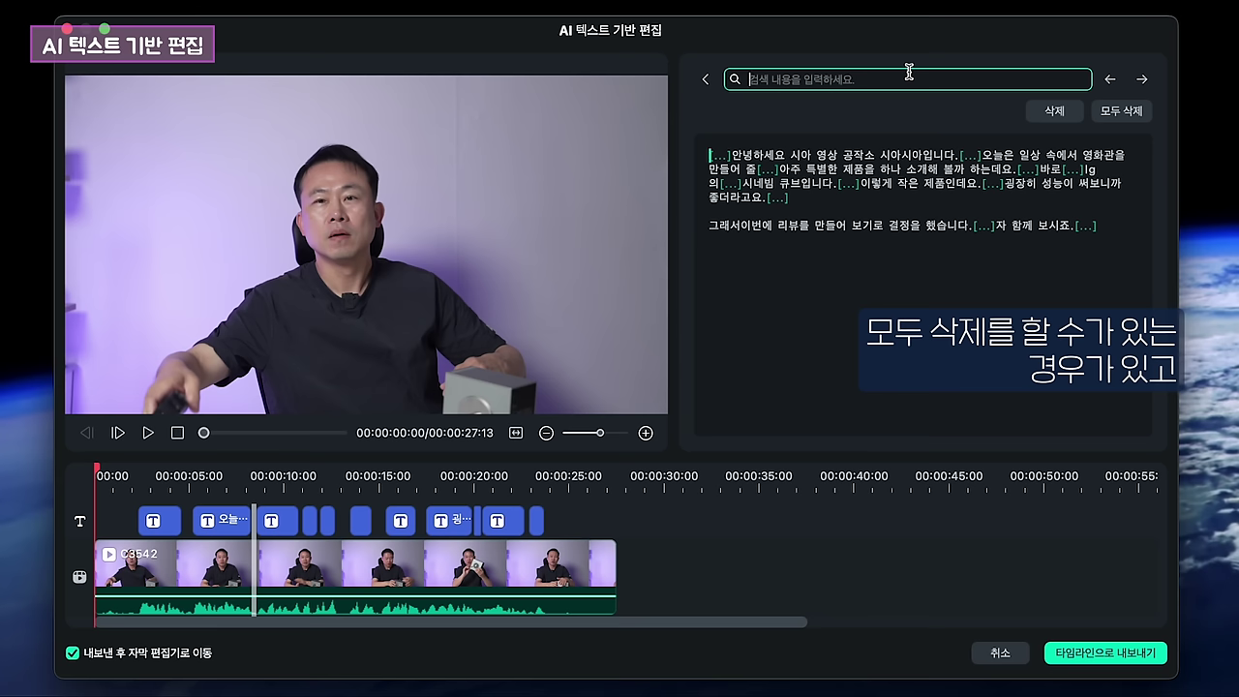
pyautogui.click(705, 79)
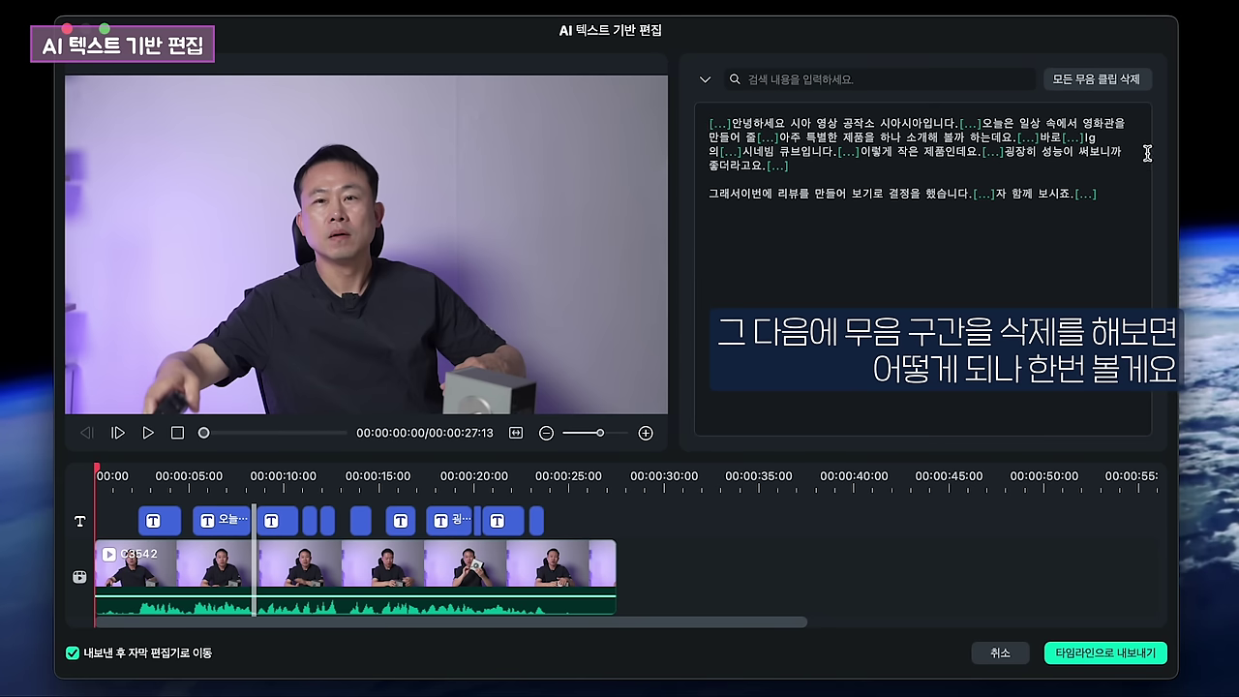
pyautogui.click(1094, 80)
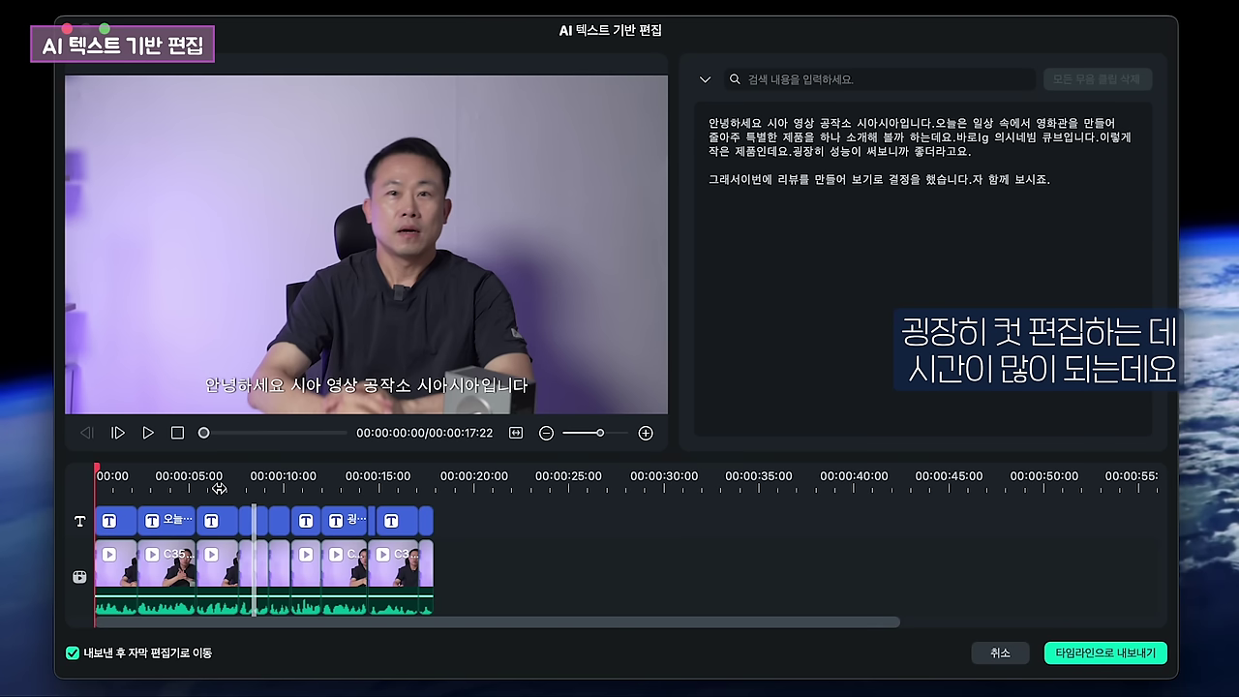
pyautogui.click(145, 434)
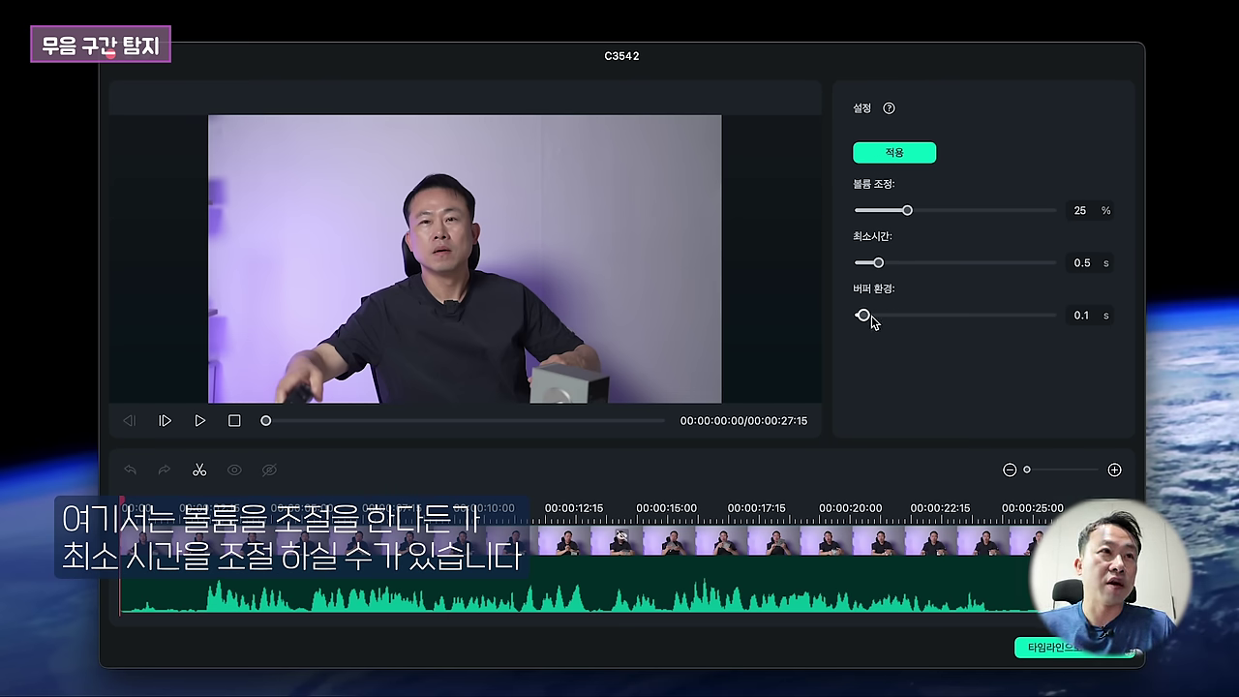
# Apply silence detection to C3542 with 25% volume, 0.4 s minimum time and 0.1 s buffer, and export the cuts to the timeline
pyautogui.click(895, 152)
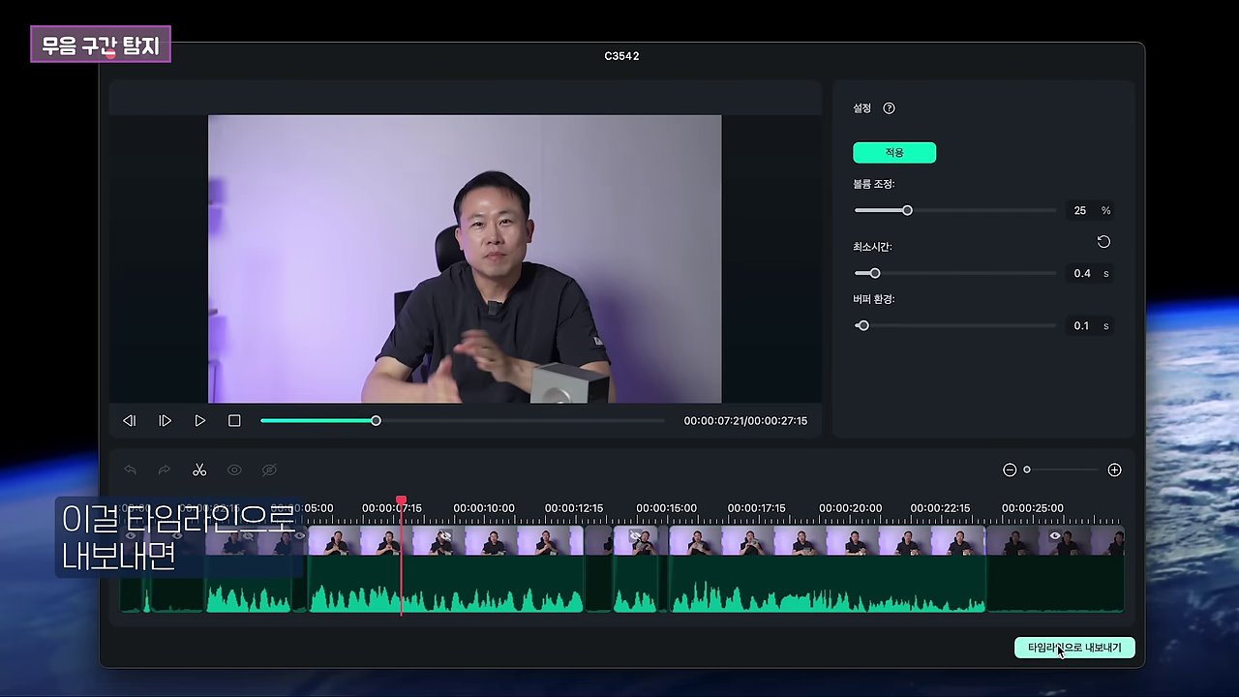
pyautogui.click(1059, 647)
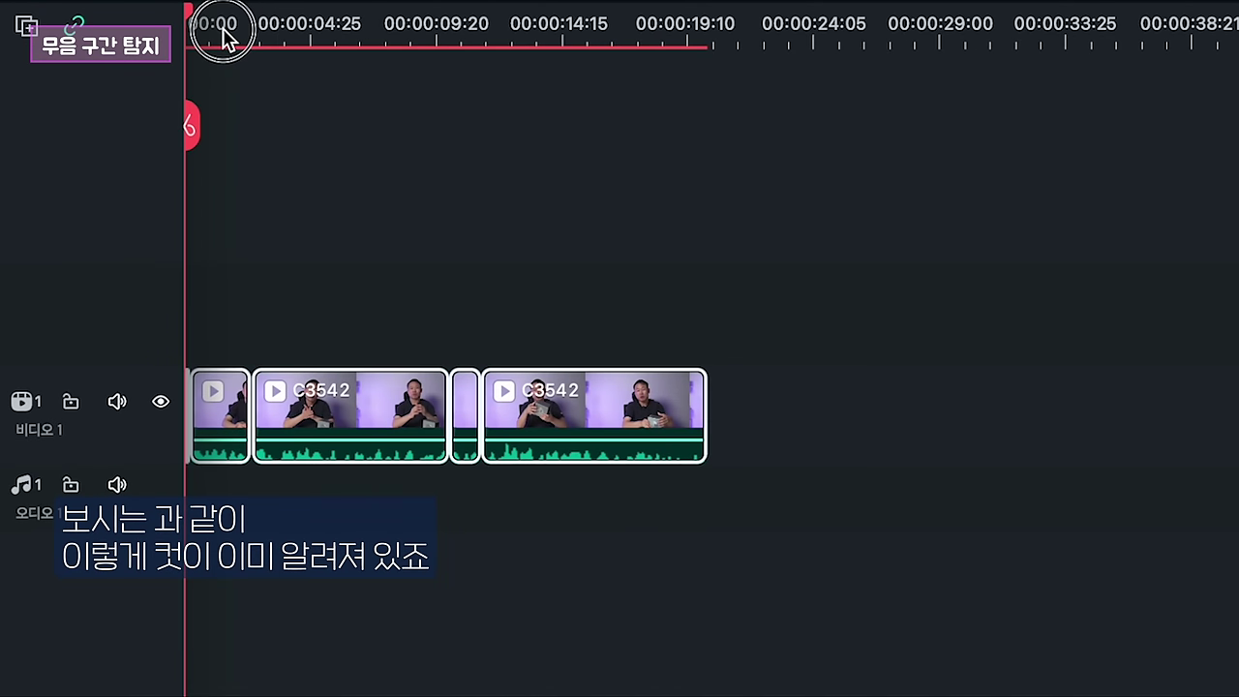
pyautogui.scroll(5, 223, 36)
pyautogui.click(924, 411)
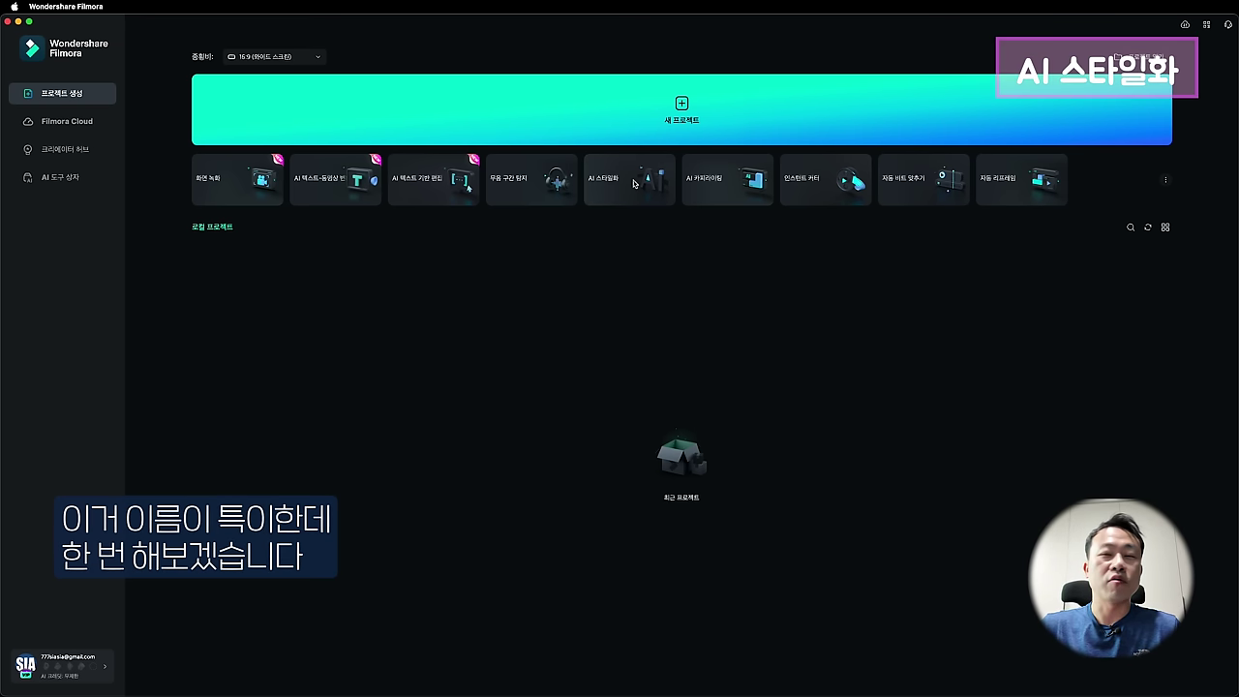
# Load SIA_Class_3.mp4 into the AI Stylize tool and position the preview on an early frame
pyautogui.moveTo(634, 184)
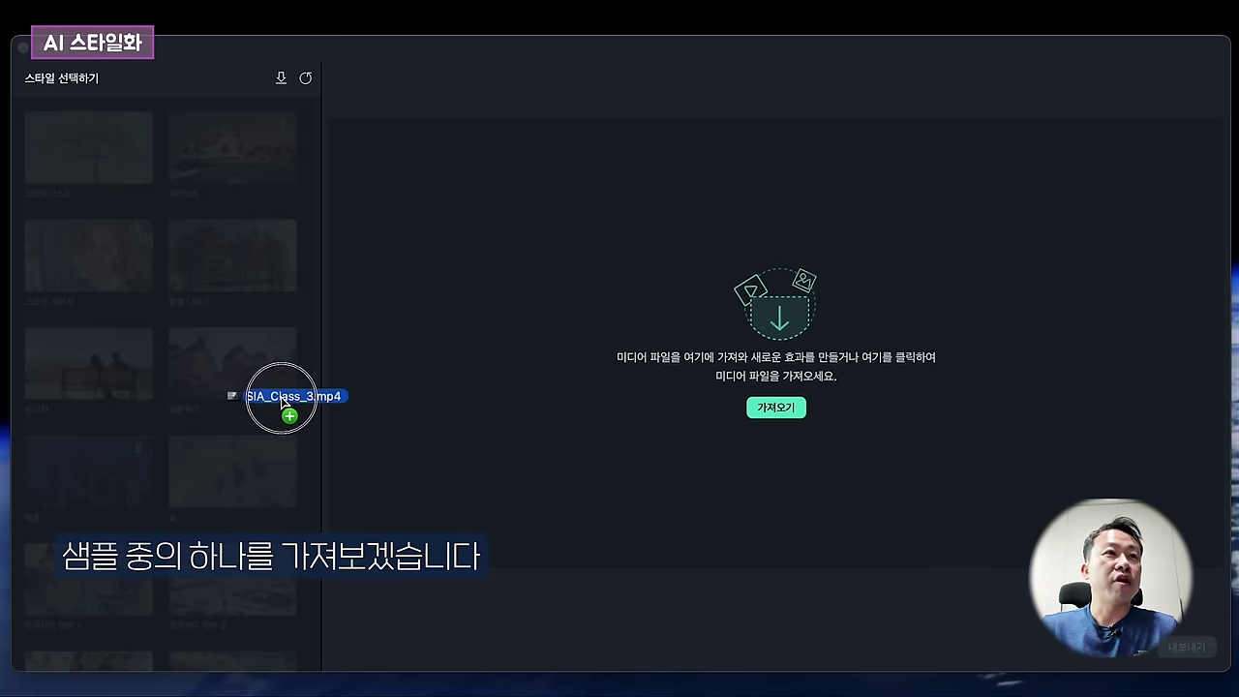
pyautogui.moveTo(280, 402); pyautogui.dragTo(290, 405)
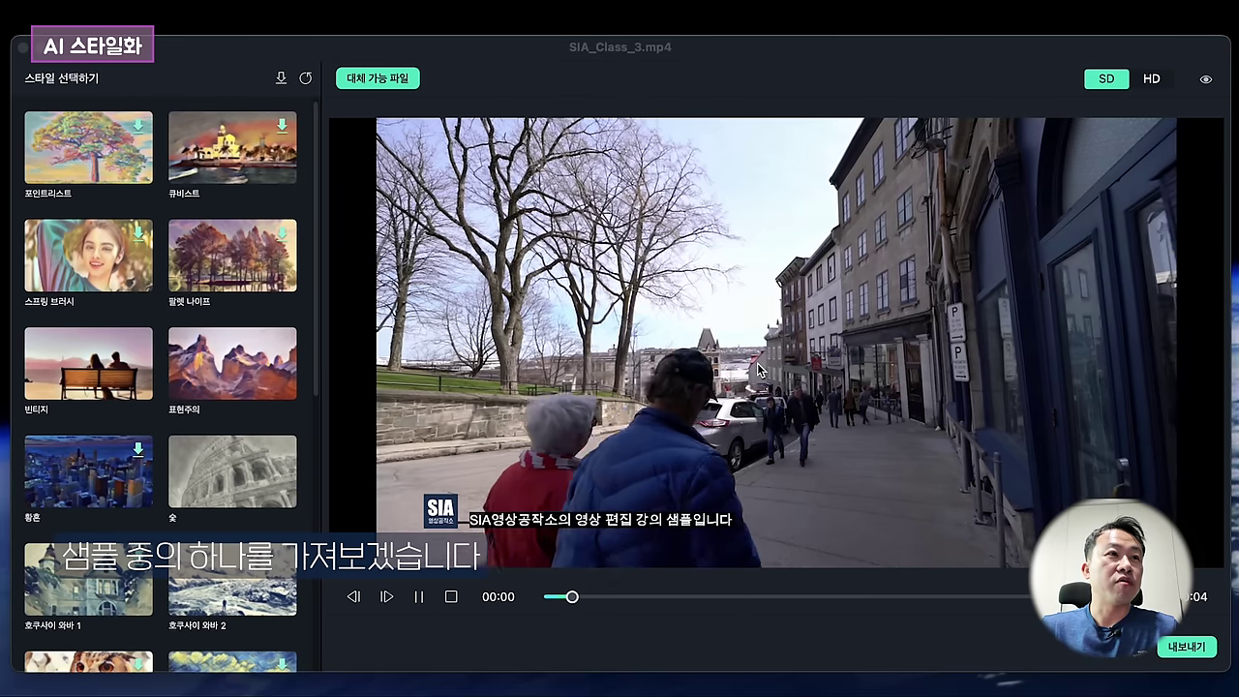
pyautogui.moveTo(699, 602); pyautogui.dragTo(627, 598)
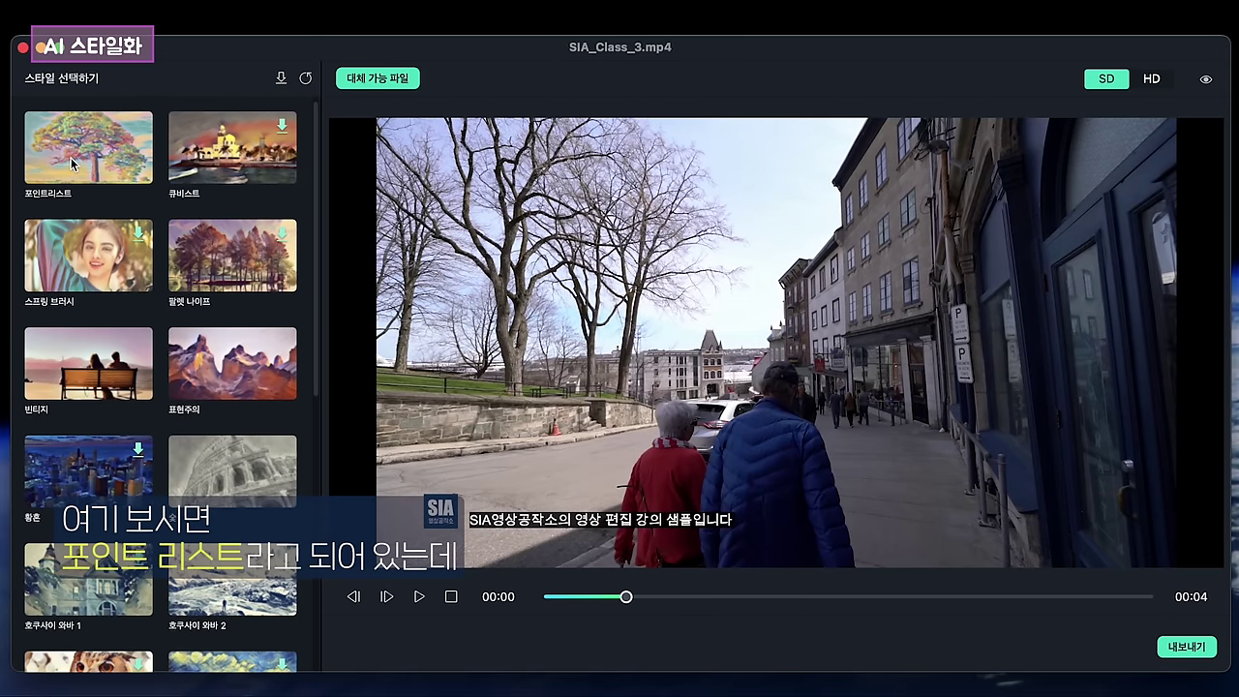
# Apply the 포인트리스트 style to SIA_Class_3.mp4, try the 표현주의 style as well, and scrub through the stylized previews
pyautogui.click(419, 596)
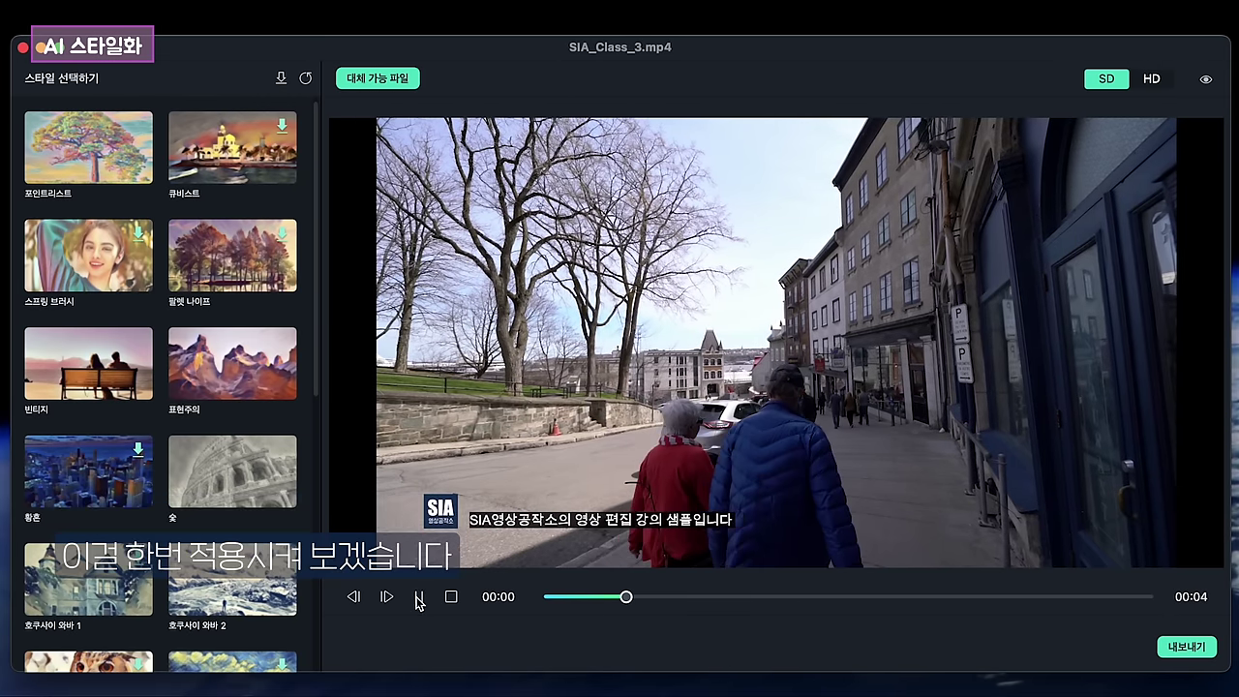
pyautogui.click(99, 162)
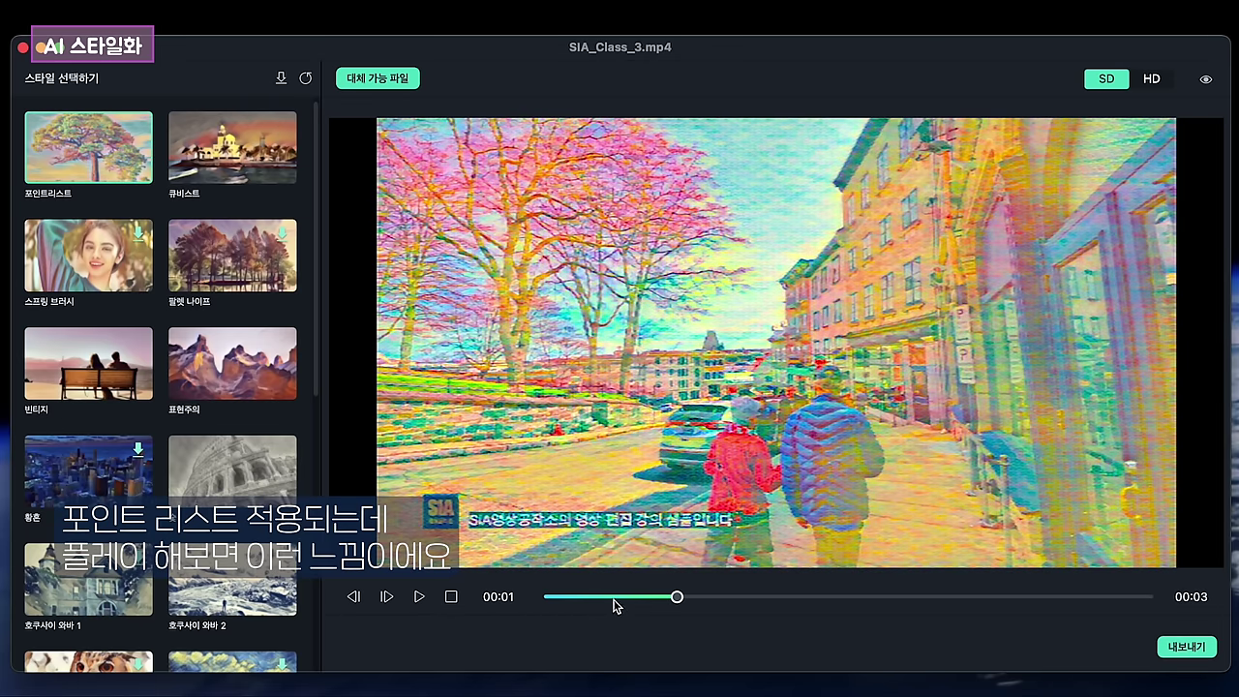
pyautogui.moveTo(613, 599); pyautogui.dragTo(640, 597)
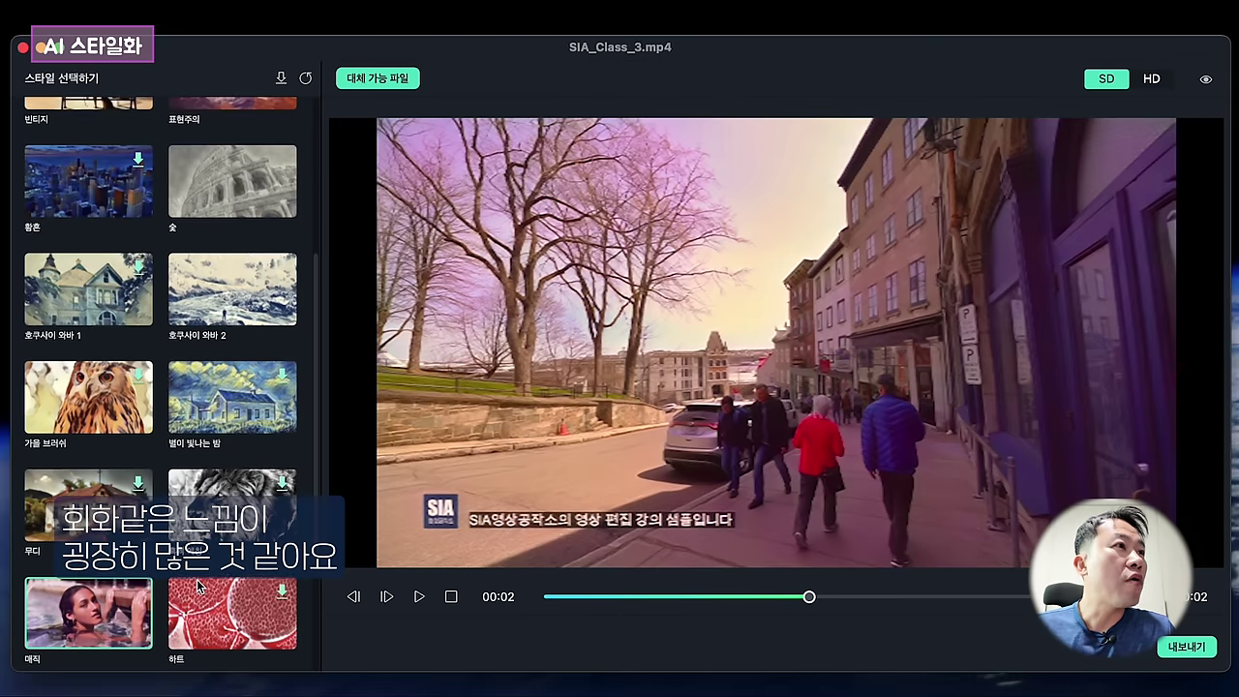
pyautogui.scroll(3, 196, 579)
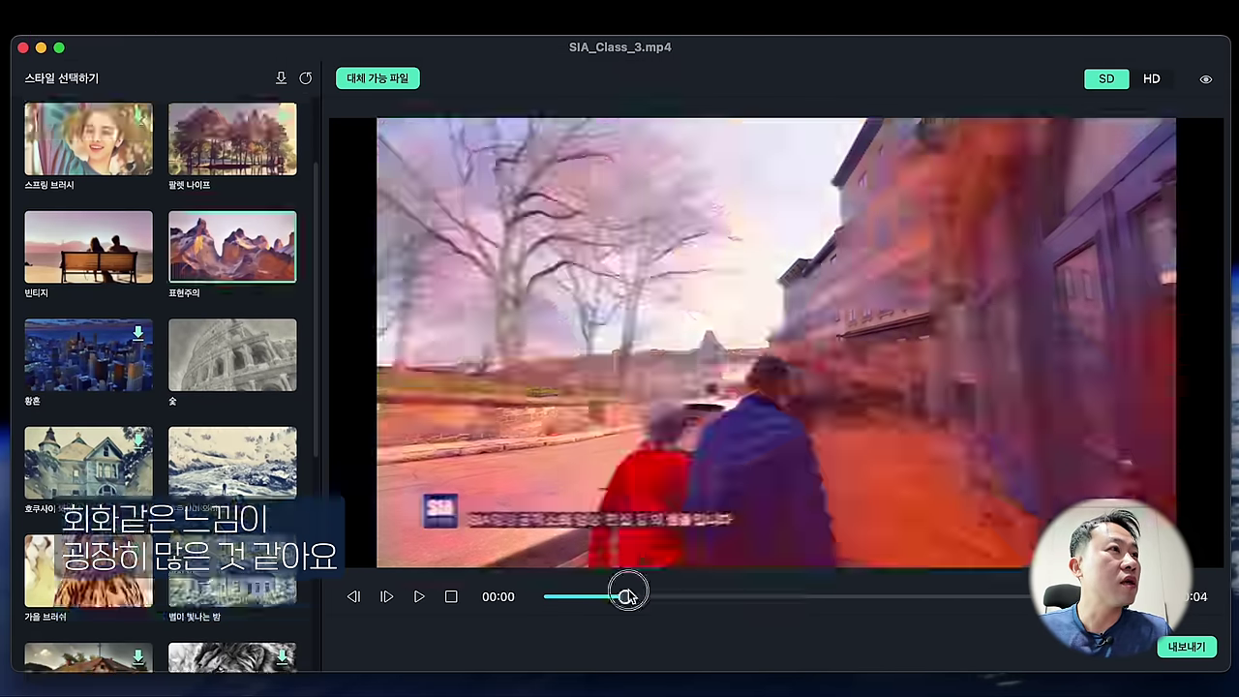
pyautogui.moveTo(630, 596); pyautogui.dragTo(857, 598)
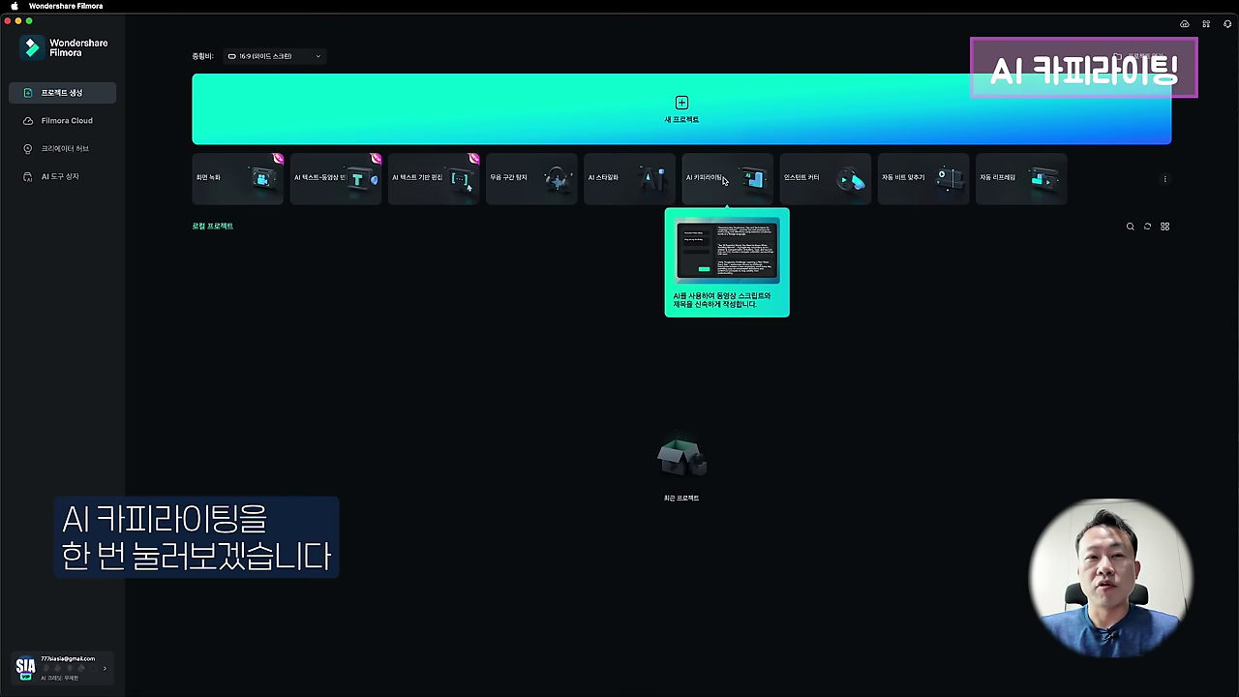
# Generate 5 YouTube video ideas in Korean with AI Copywriting for the topic "컴팩트한 프로젝터 언박싱 및 소개 리뷰"
pyautogui.click(724, 181)
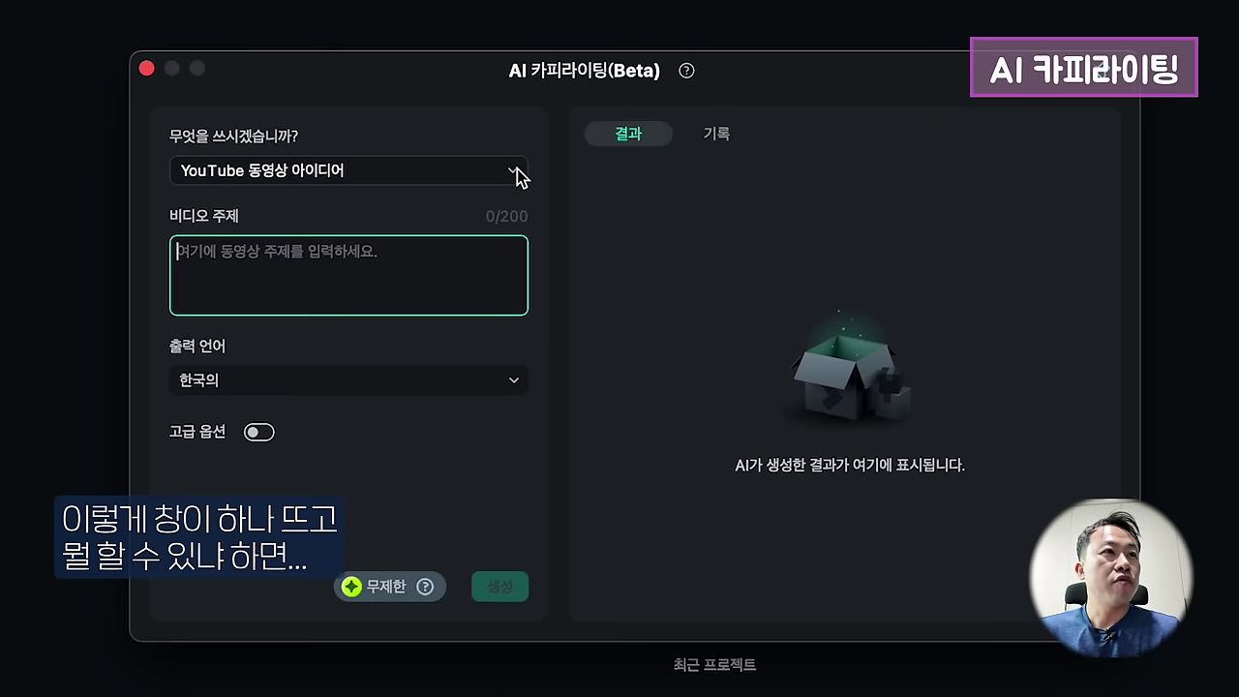
pyautogui.click(516, 170)
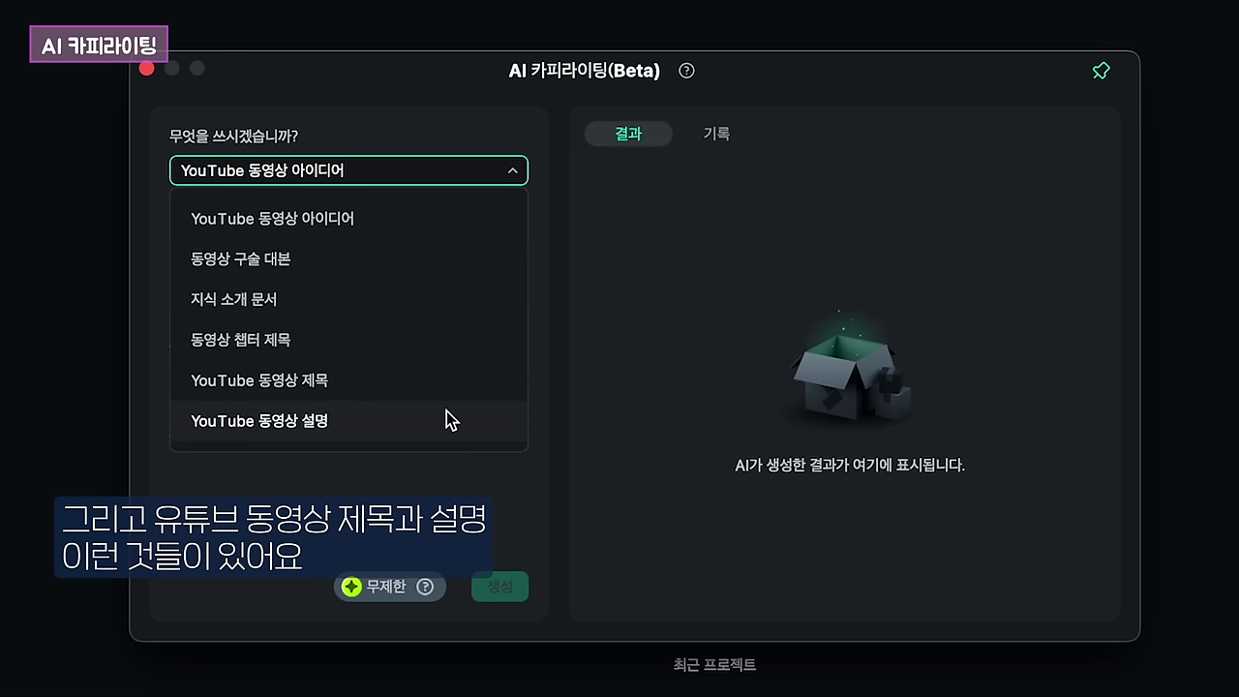
pyautogui.click(271, 217)
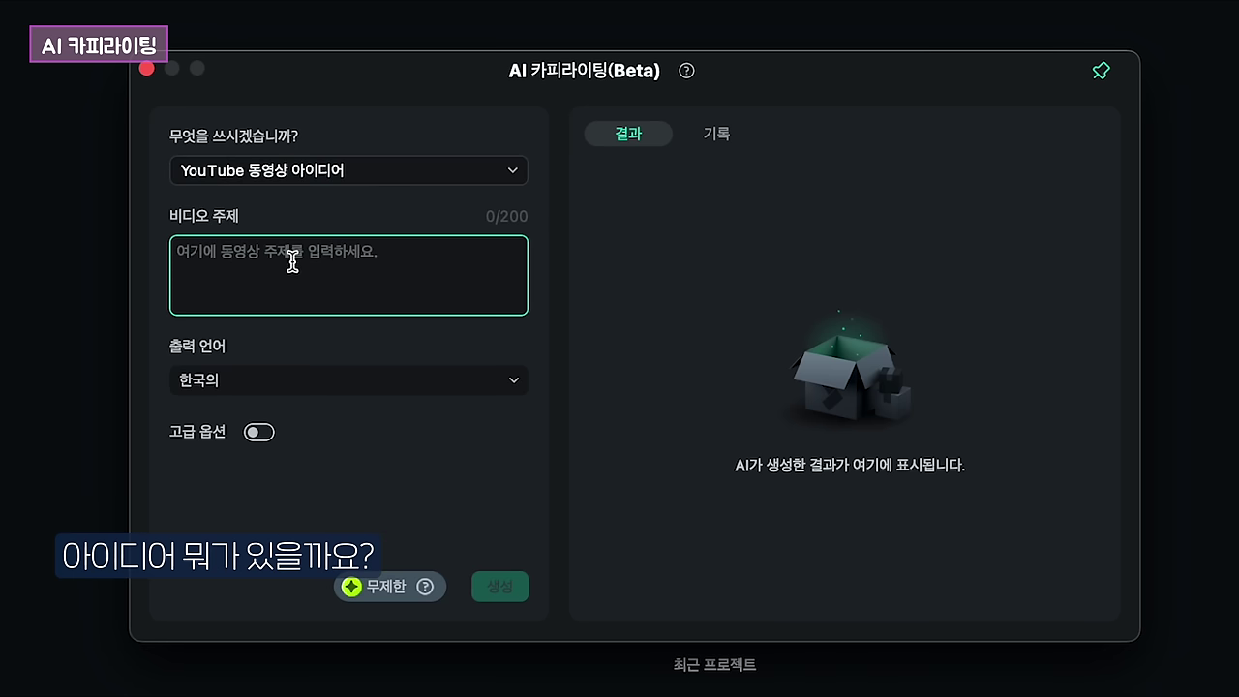
pyautogui.write('컴팩트한 프로젝터 언박싱 및 소개 리뷰')
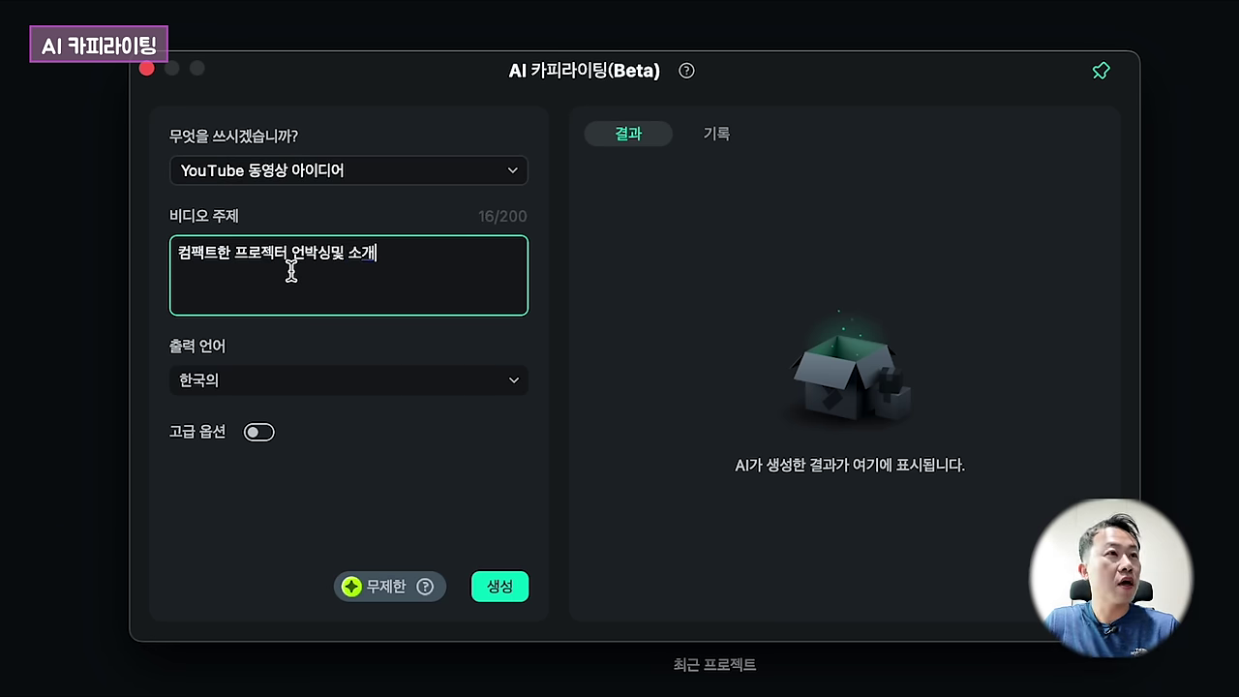
pyautogui.click(259, 431)
pyautogui.click(476, 512)
pyautogui.click(476, 512)
pyautogui.click(503, 593)
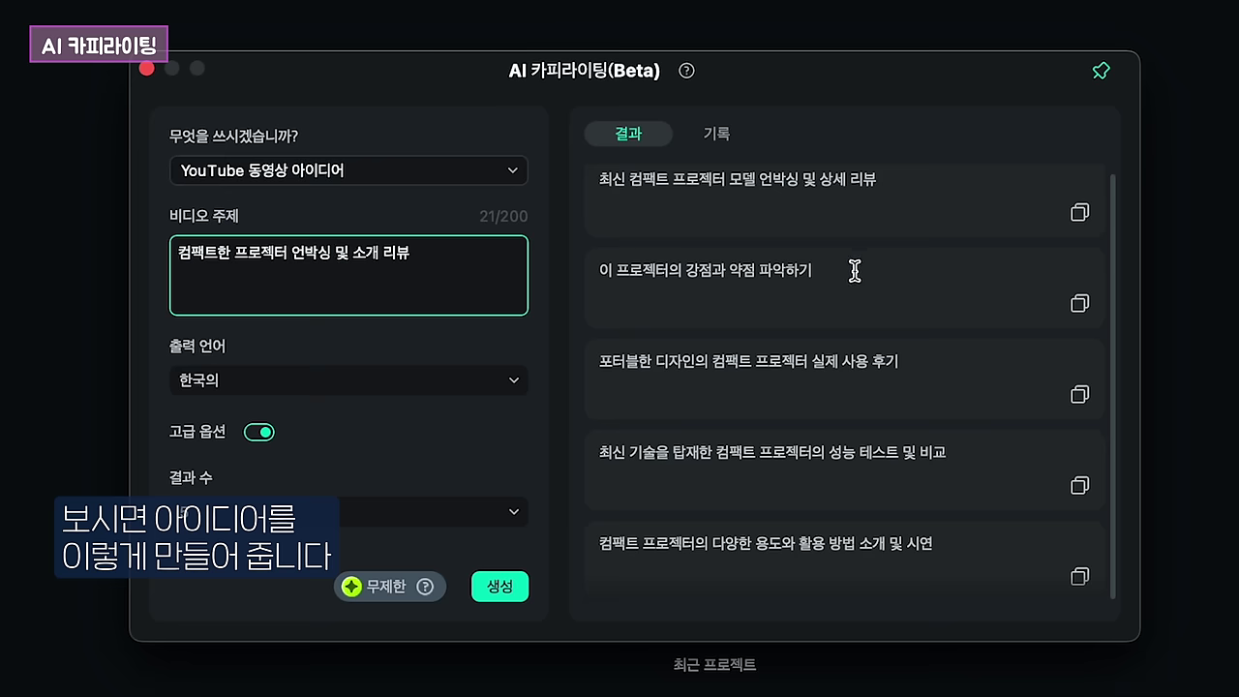
pyautogui.scroll(1, 856, 275)
# Generate a spoken video script (동영상 구술 대본) for the same projector topic
pyautogui.click(442, 173)
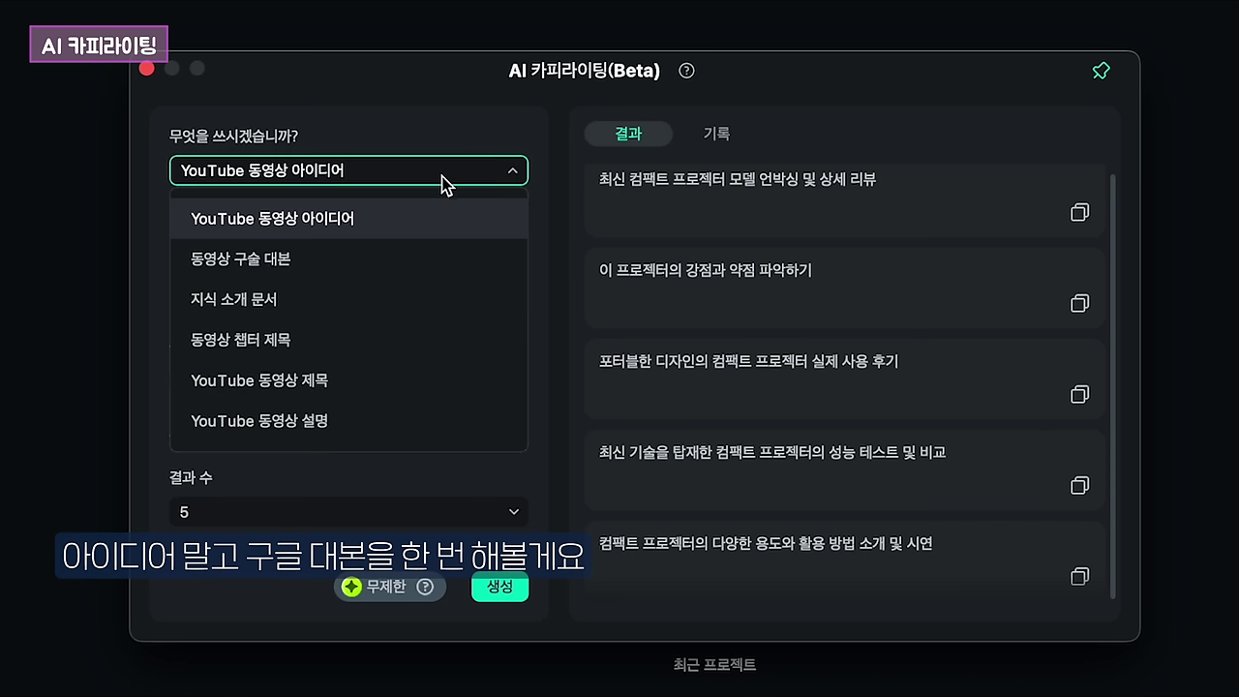
pyautogui.click(398, 251)
pyautogui.click(513, 587)
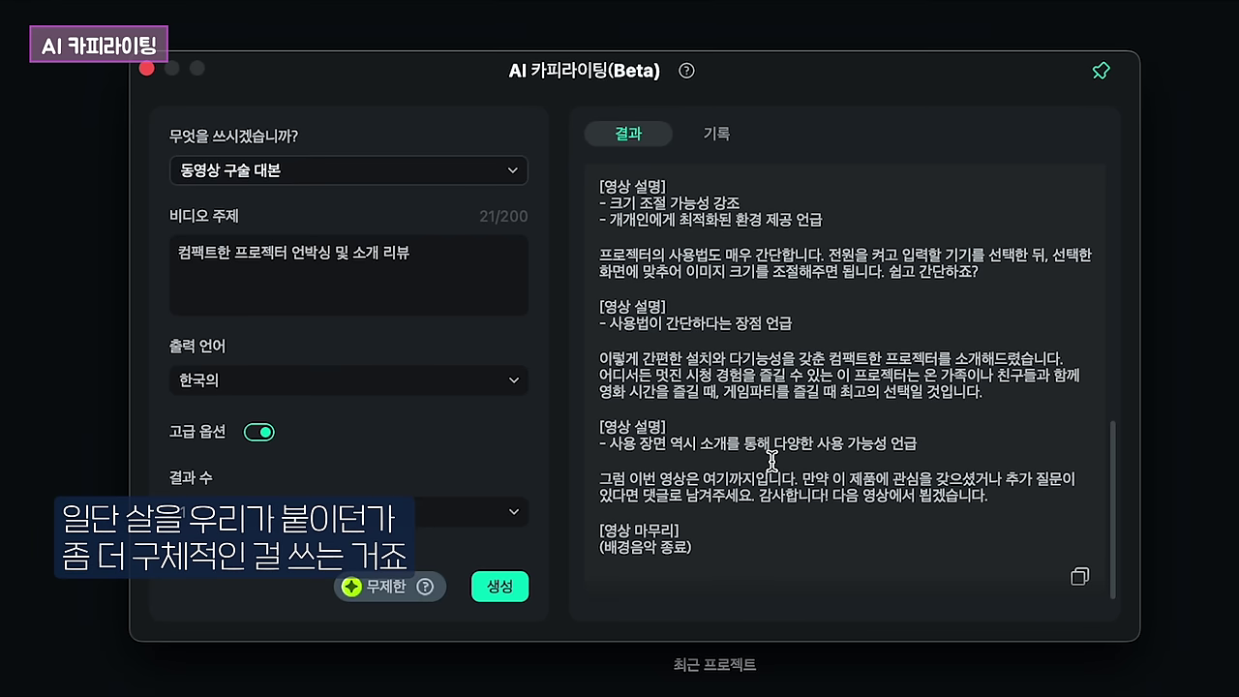
pyautogui.click(441, 264)
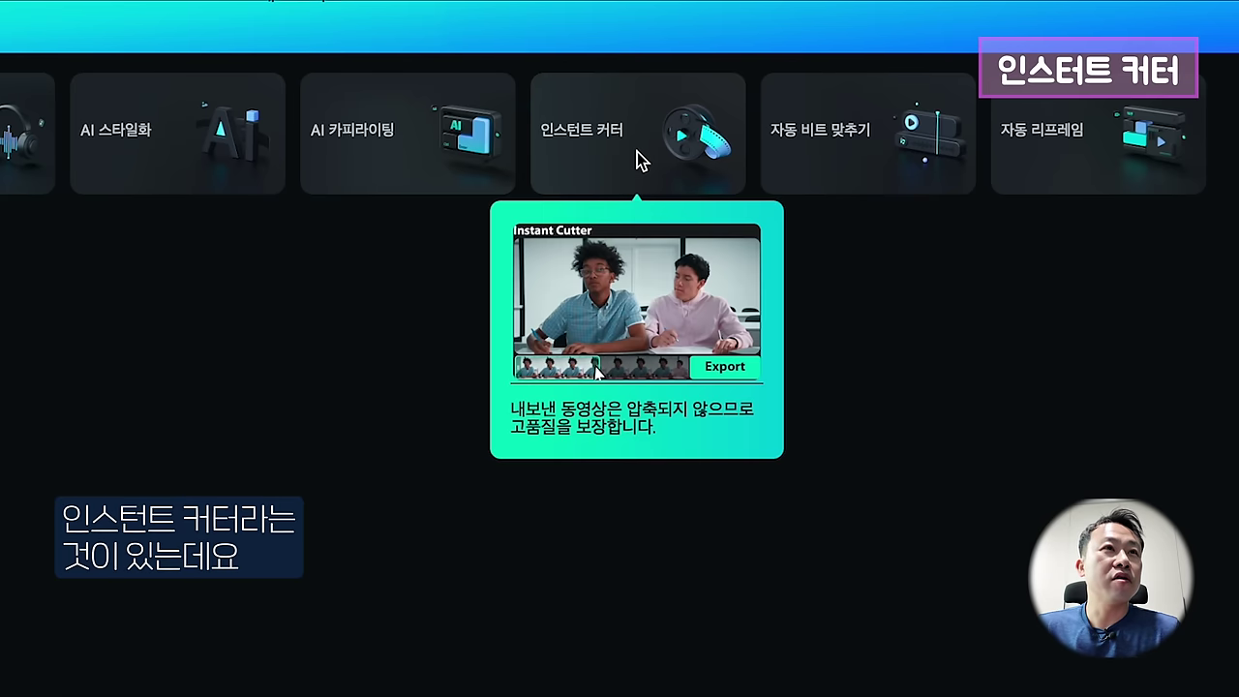
# Open Instant Cutter from the toolbox and load the video GV80 쿠페 시승기_Clean-1 into it
pyautogui.moveTo(827, 186)
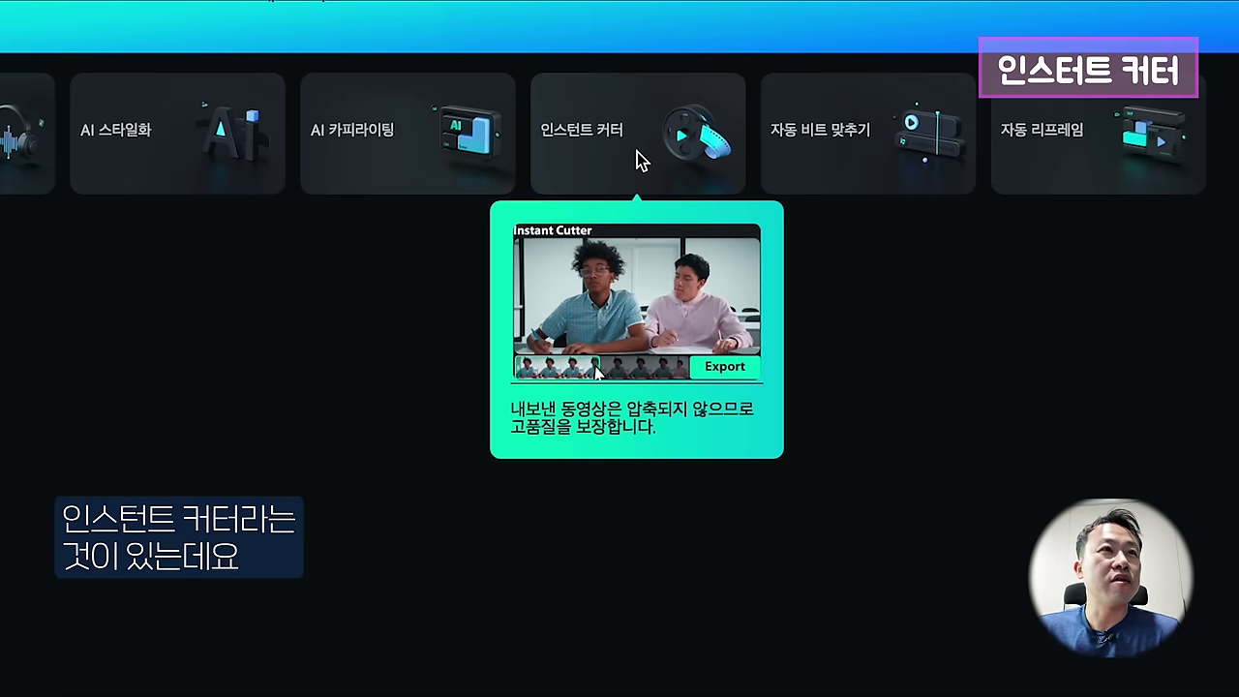
pyautogui.click(637, 152)
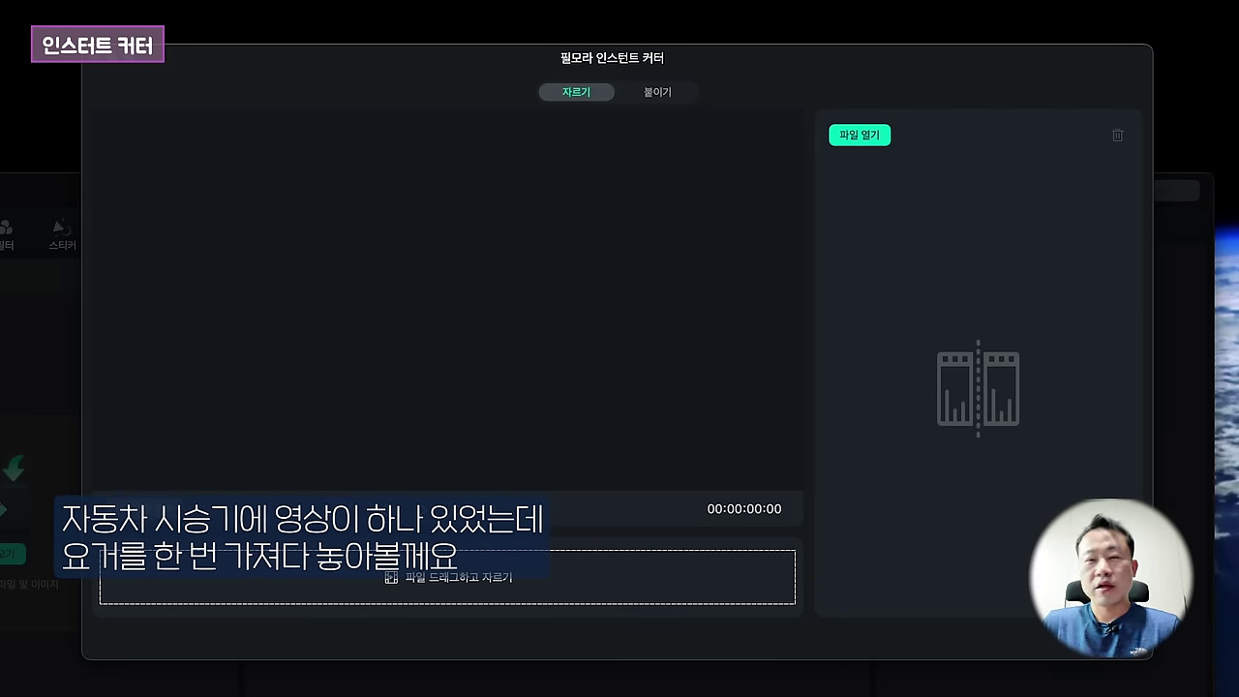
pyautogui.moveTo(603, 338); pyautogui.dragTo(468, 566)
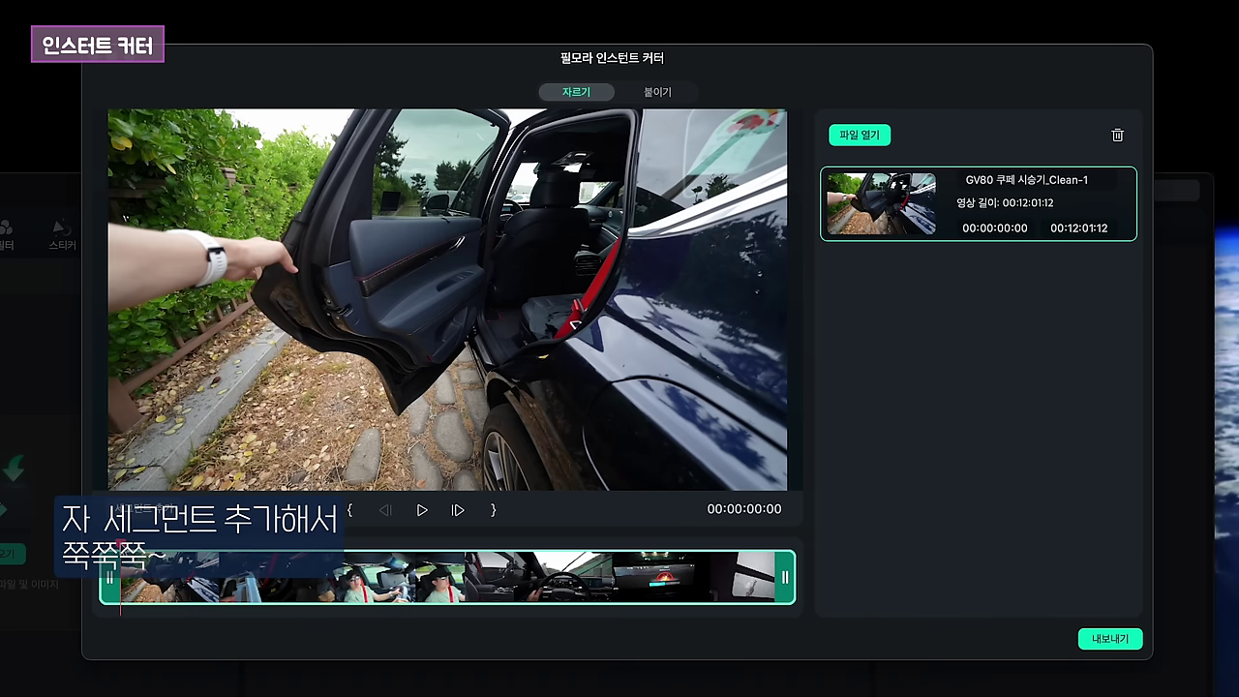
# Trim the GV80 clip to a middle section, with its end at about 00:06:59:25 and its start moved inwards
pyautogui.moveTo(120, 578); pyautogui.dragTo(732, 581)
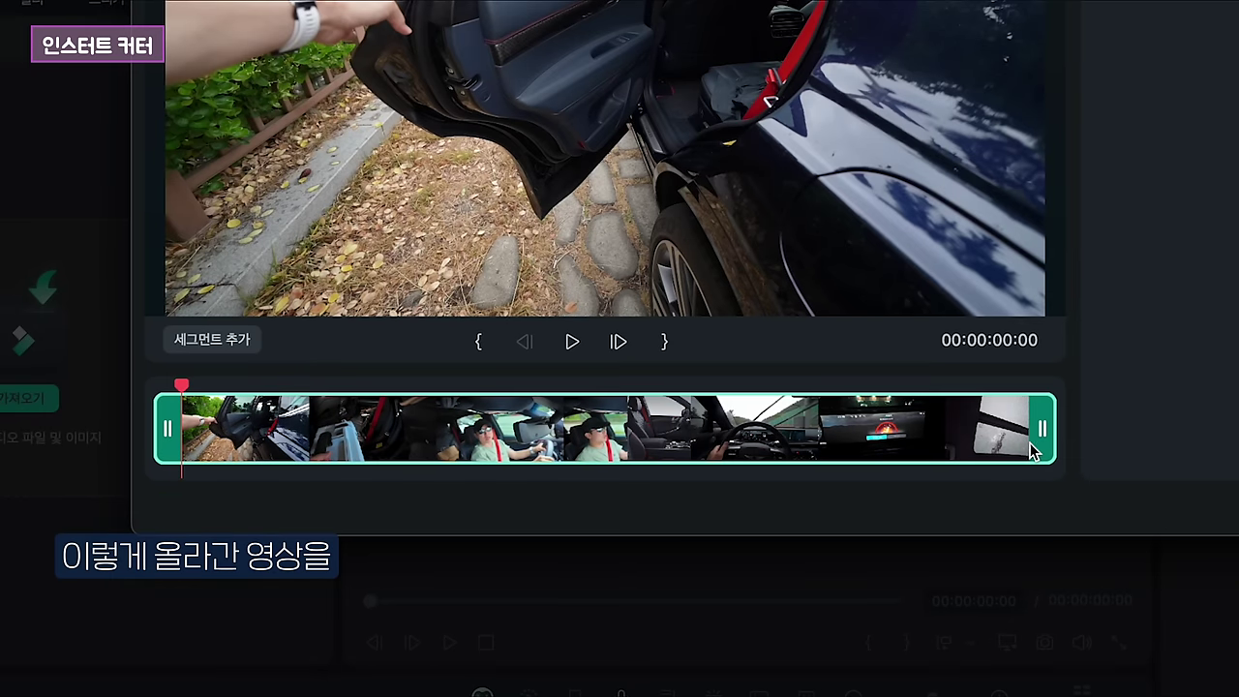
pyautogui.moveTo(1033, 450); pyautogui.dragTo(689, 450)
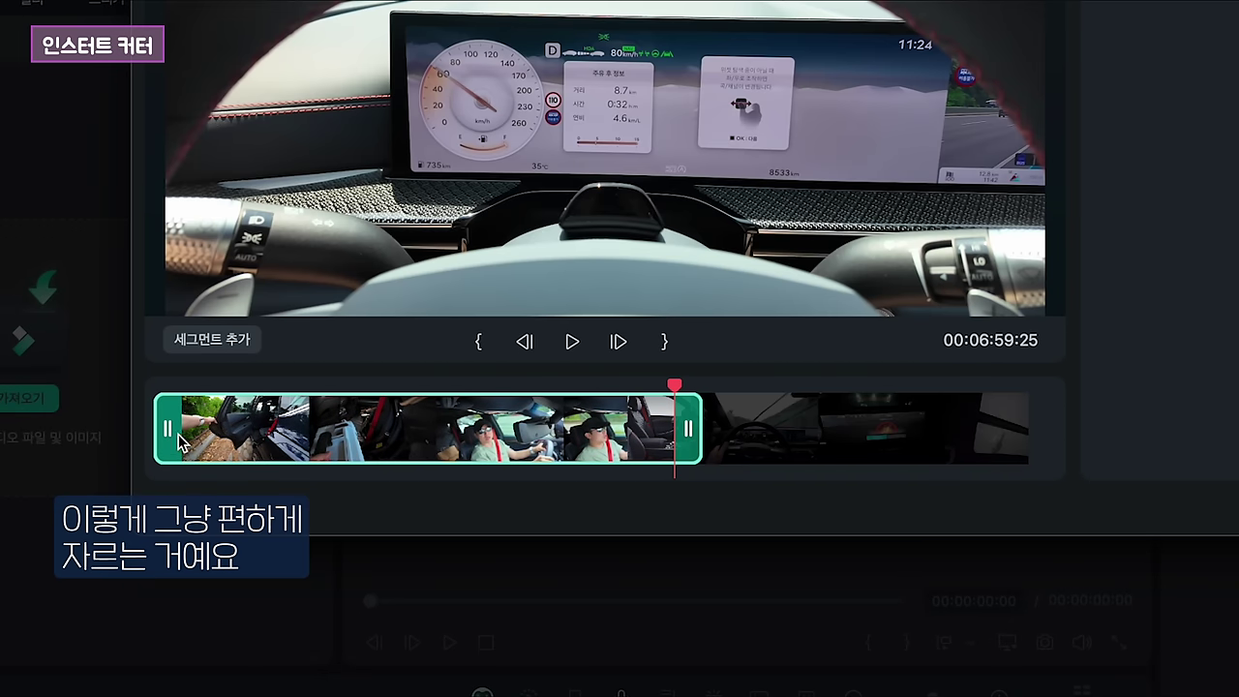
pyautogui.moveTo(179, 444); pyautogui.dragTo(404, 447)
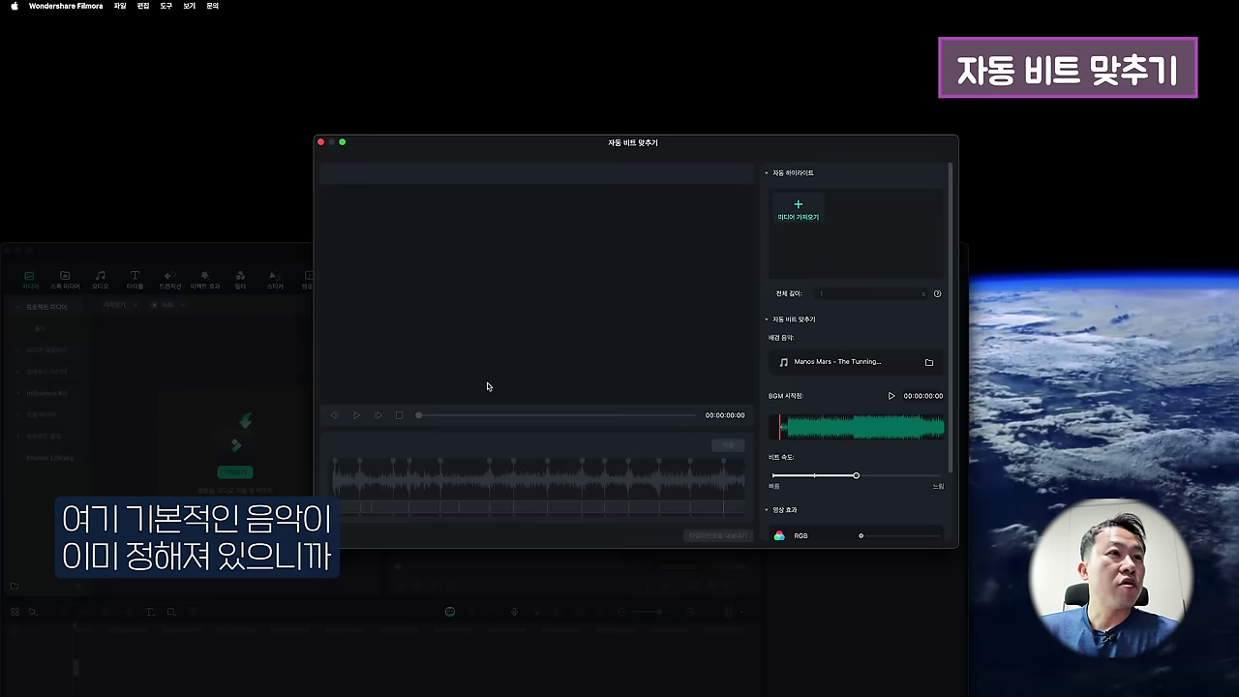
# Review the auto beat sync settings and set the background music's start point to 00:00:36:08
pyautogui.click(852, 361)
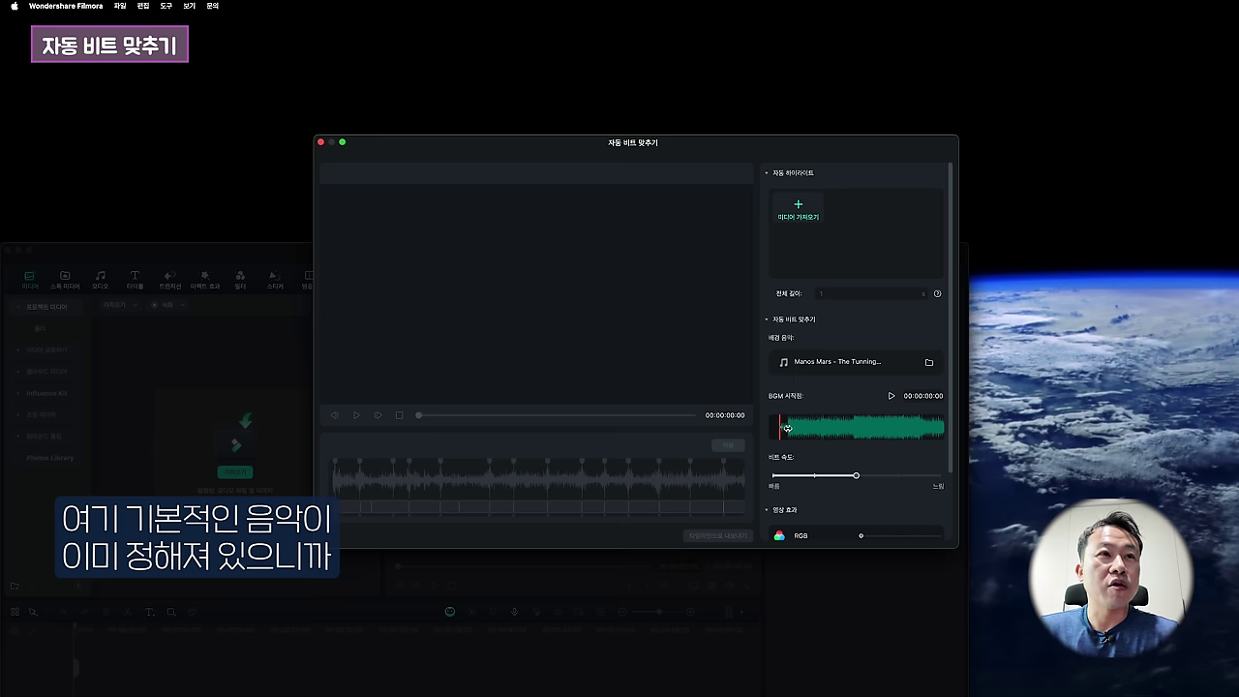
pyautogui.scroll(-2, 888, 418)
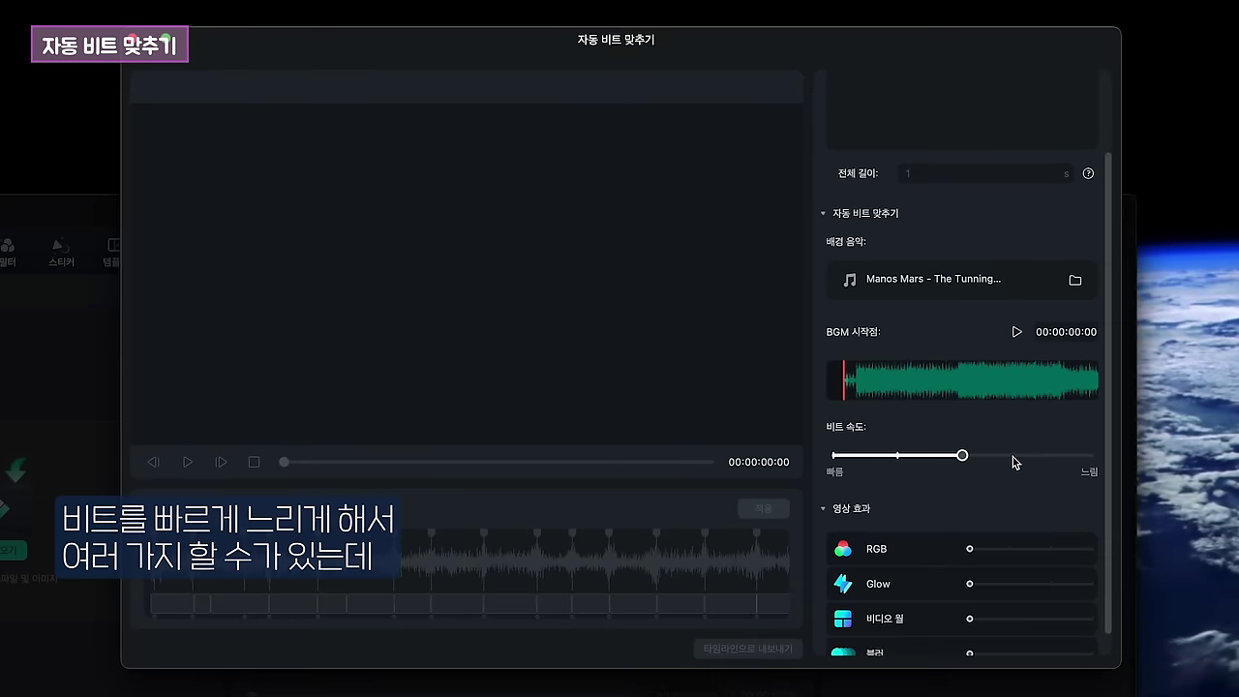
pyautogui.scroll(-1, 969, 549)
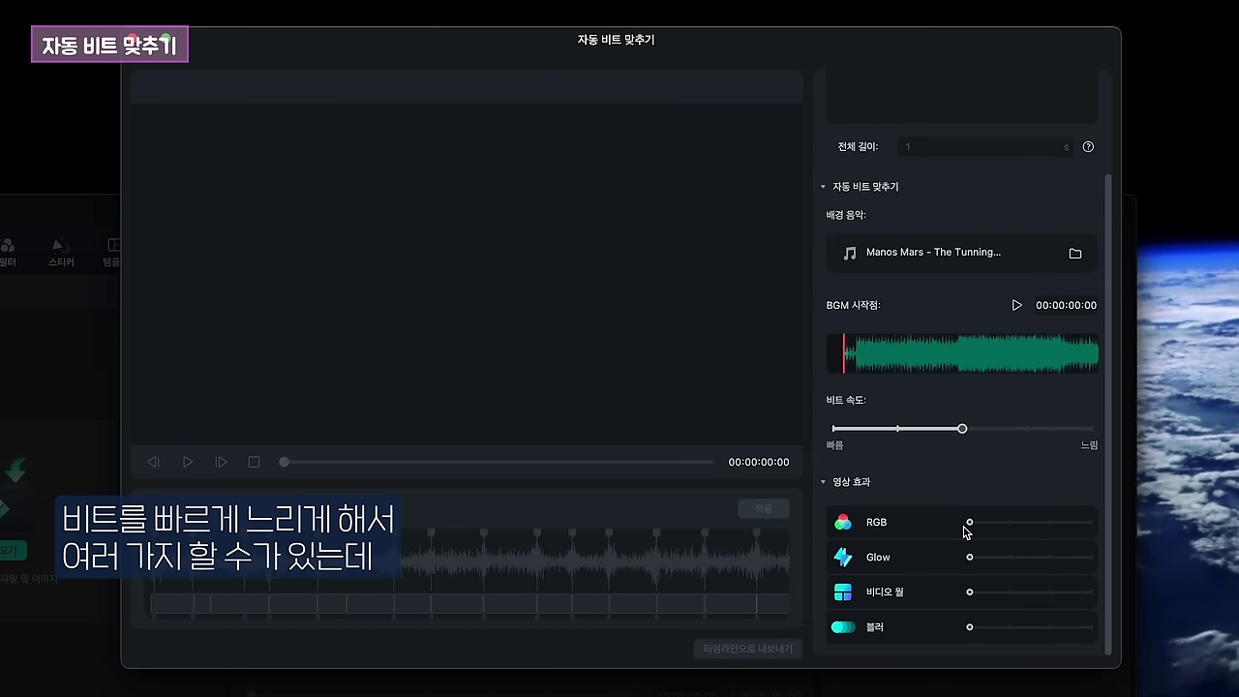
pyautogui.scroll(3, 964, 532)
pyautogui.moveTo(973, 458); pyautogui.dragTo(941, 455)
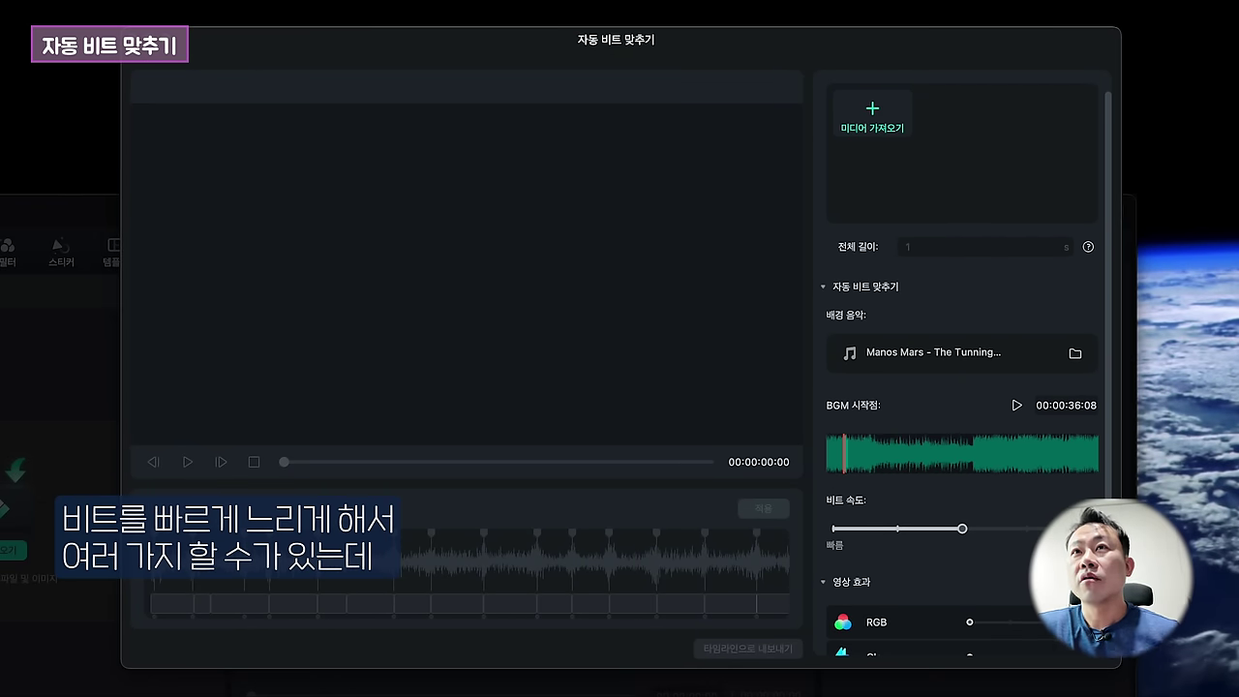
# Import the sample travel clips into auto beat sync, sync them to the music, and play back the result
pyautogui.click(876, 113)
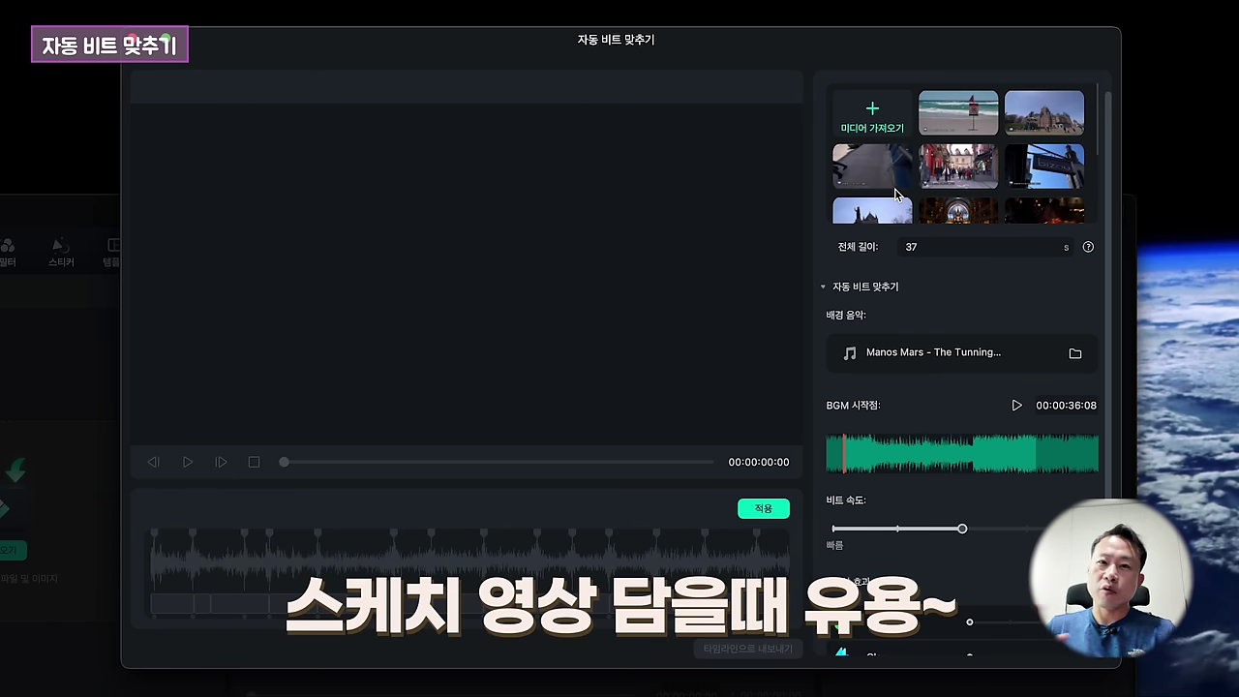
pyautogui.click(750, 510)
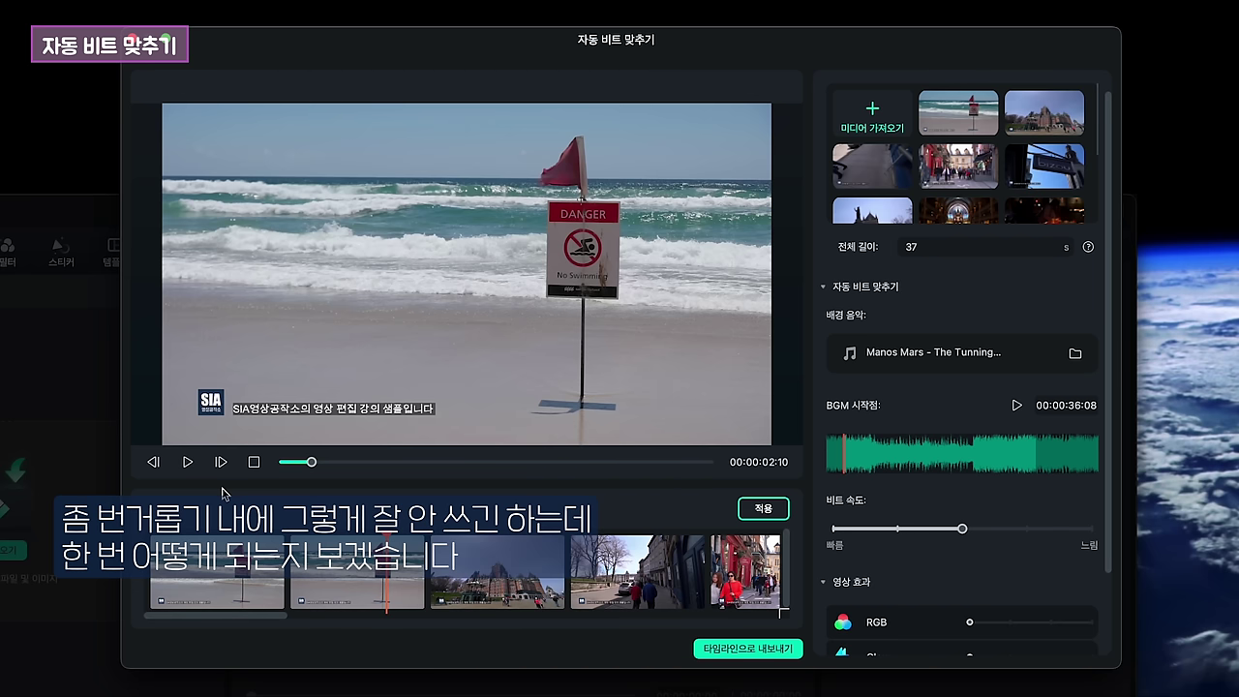
pyautogui.click(279, 463)
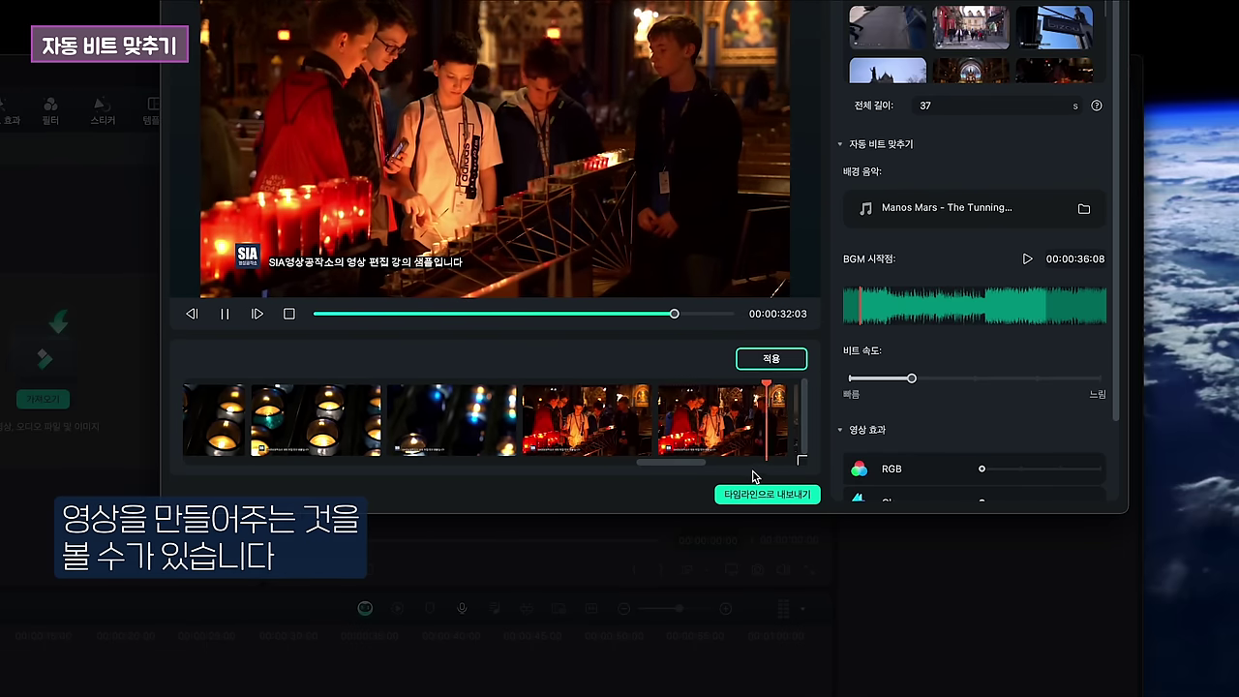
pyautogui.click(225, 313)
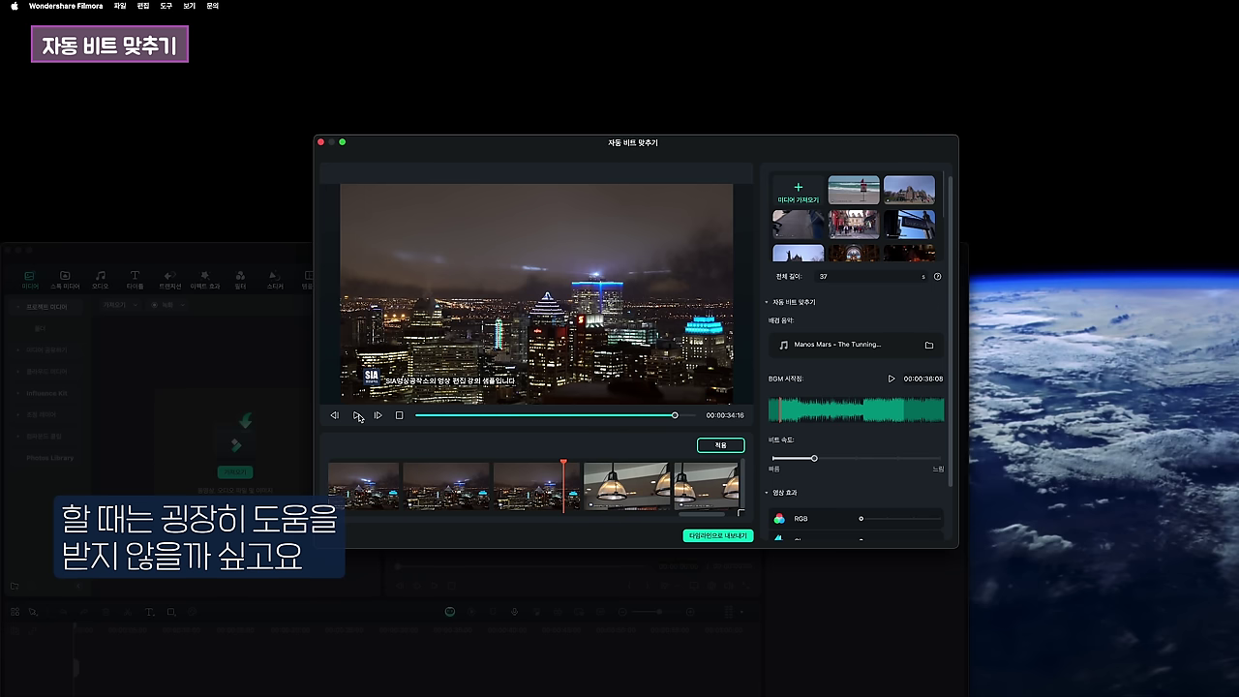
# Raise the RGB, Glow, 비디오 월 and 블러 effect levels, with 비디오 월 and 블러 stronger, and regenerate the beat-synced video
pyautogui.scroll(-3, 892, 493)
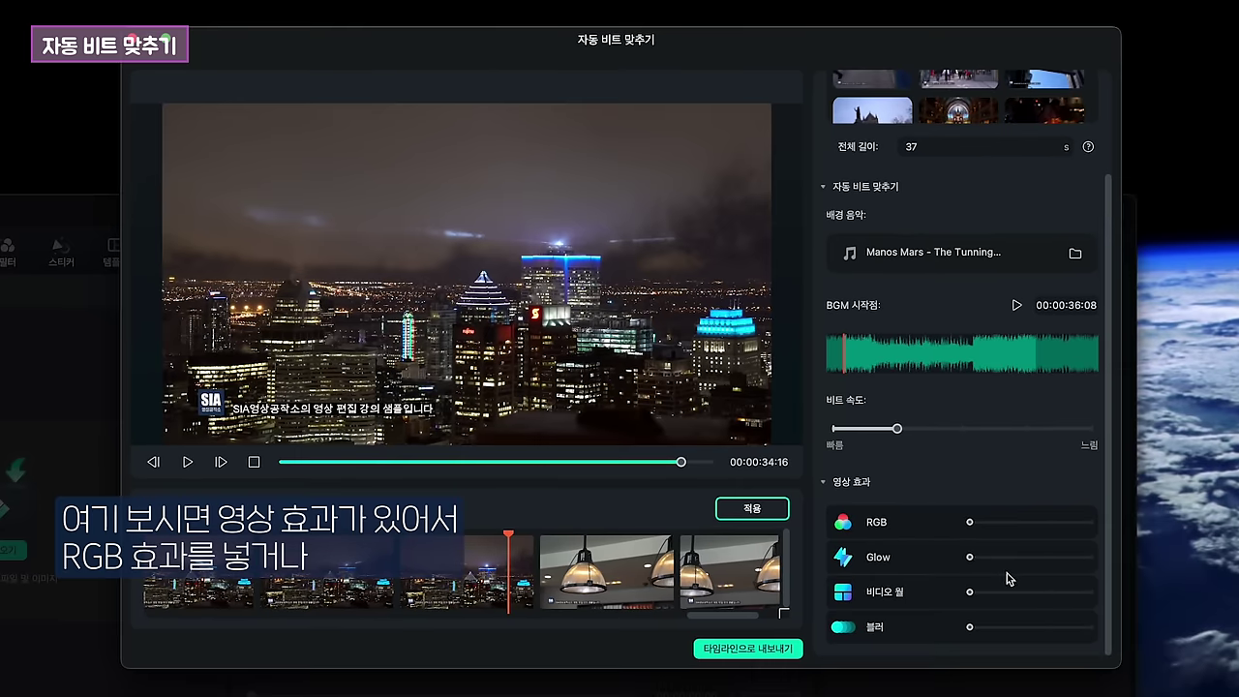
pyautogui.click(1012, 531)
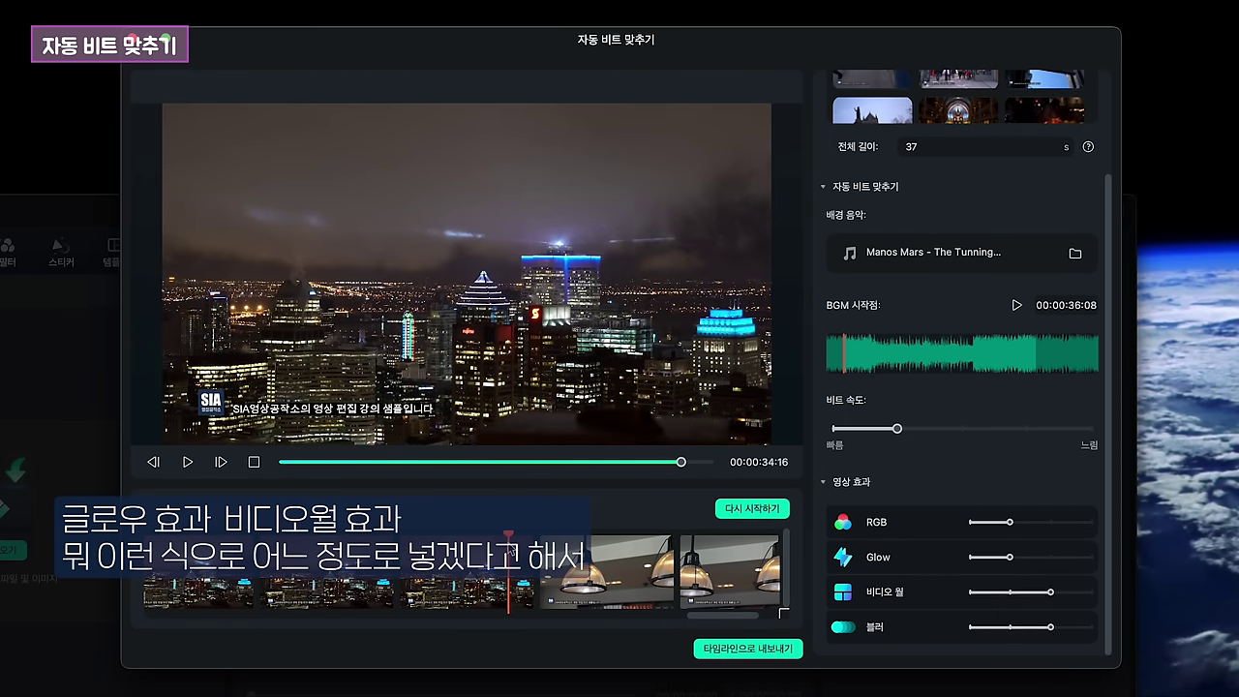
pyautogui.click(733, 506)
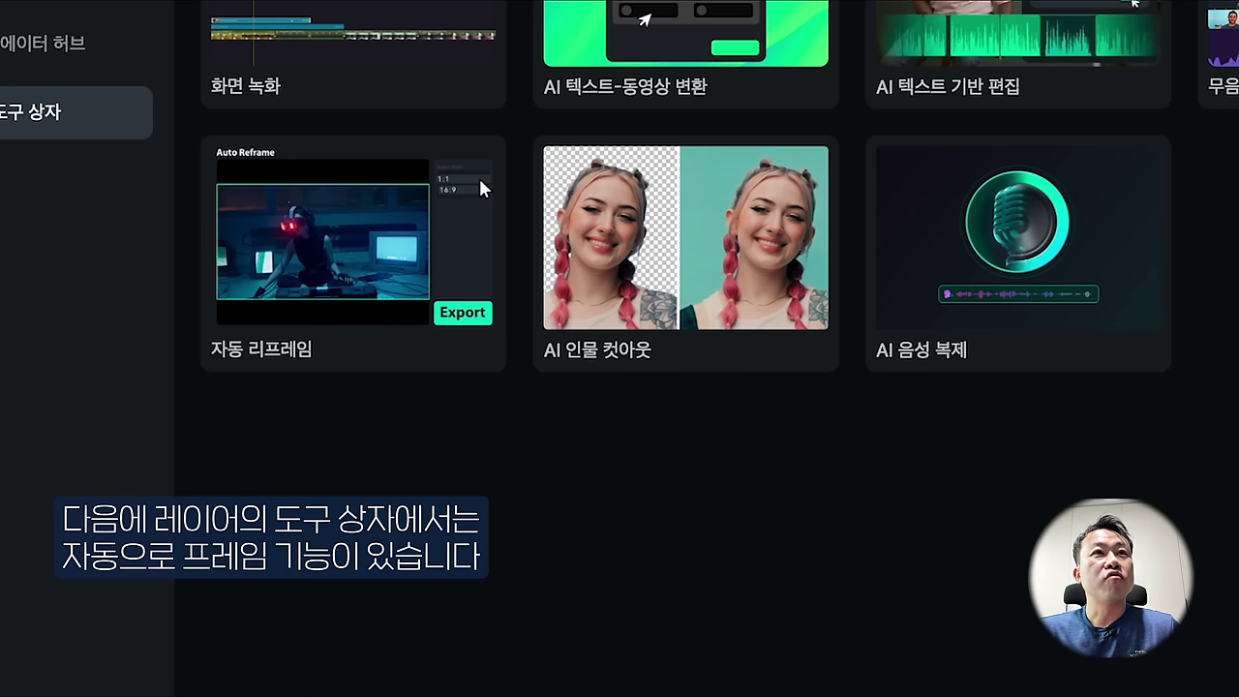
# Load Snowboarding_Artlist_HD.mp4 into the Auto Reframe tool and play the original clip
pyautogui.click(368, 300)
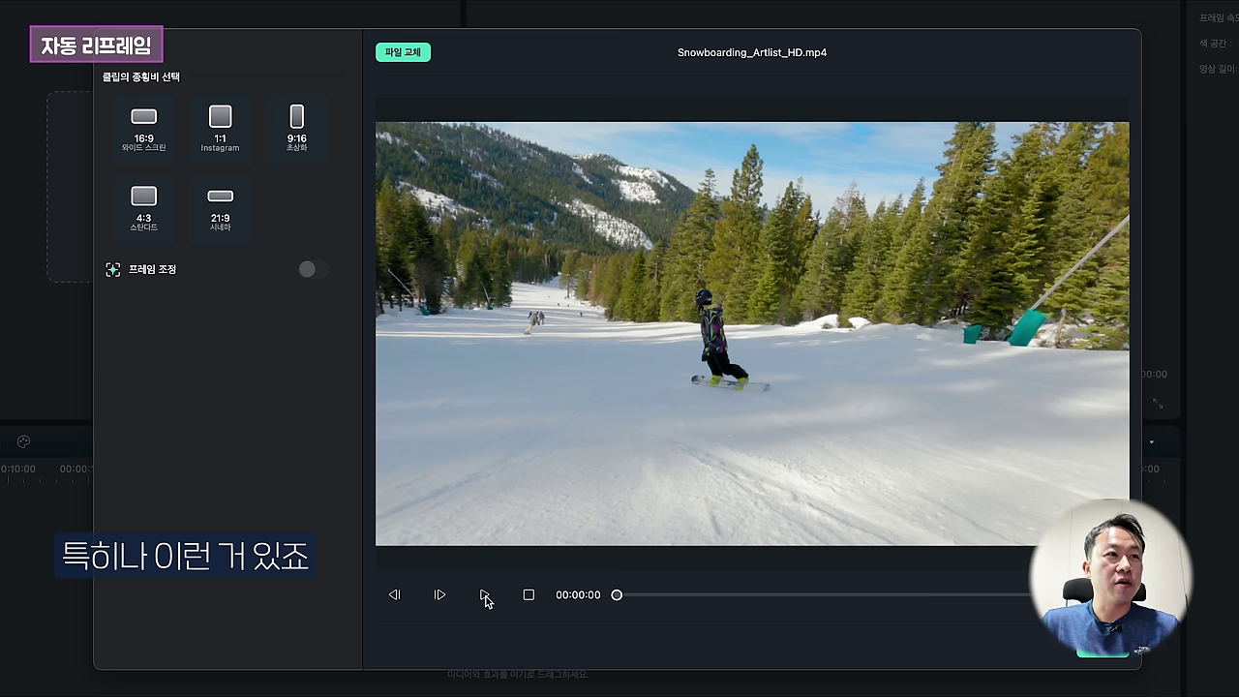
pyautogui.click(485, 596)
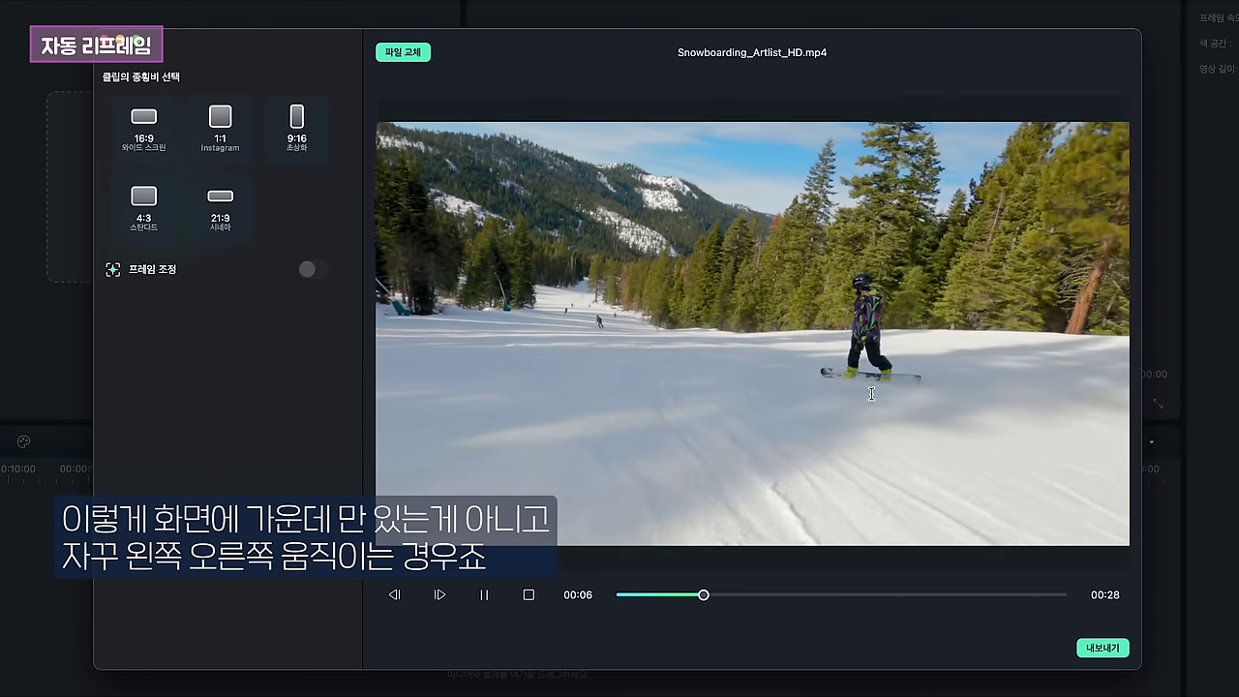
# Reframe the snowboarding clip to 9:16 portrait and check the played-back result and the advanced editing options
pyautogui.click(288, 145)
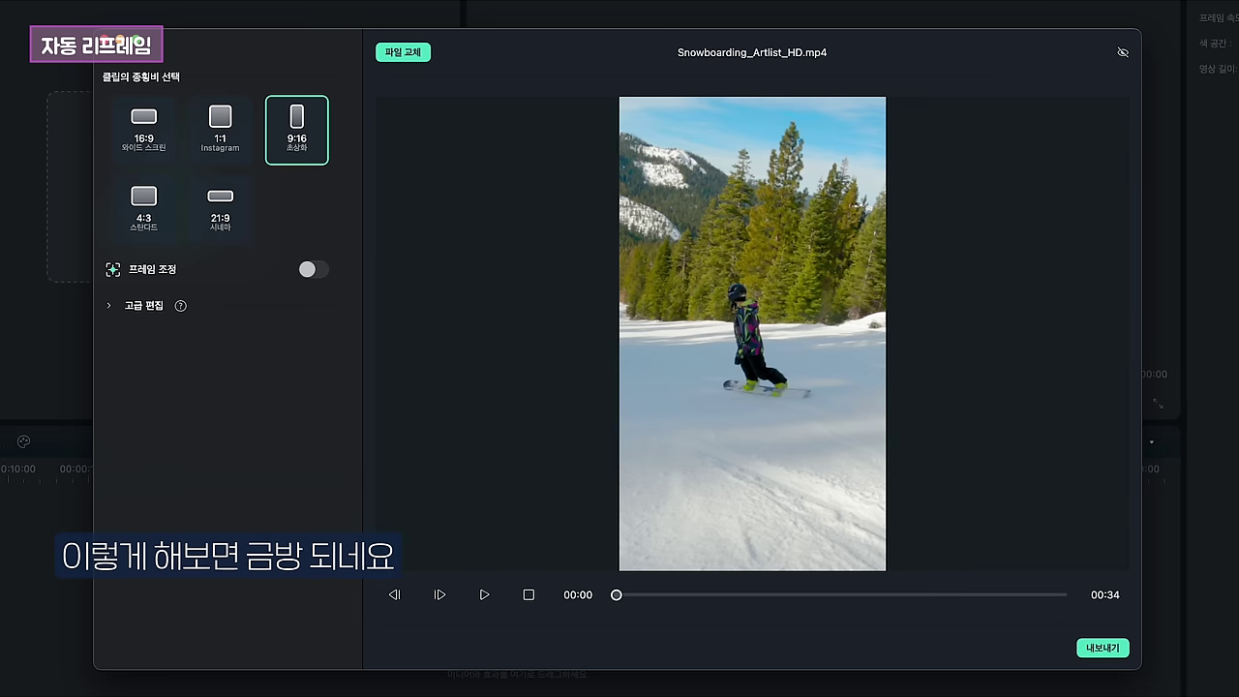
pyautogui.click(483, 594)
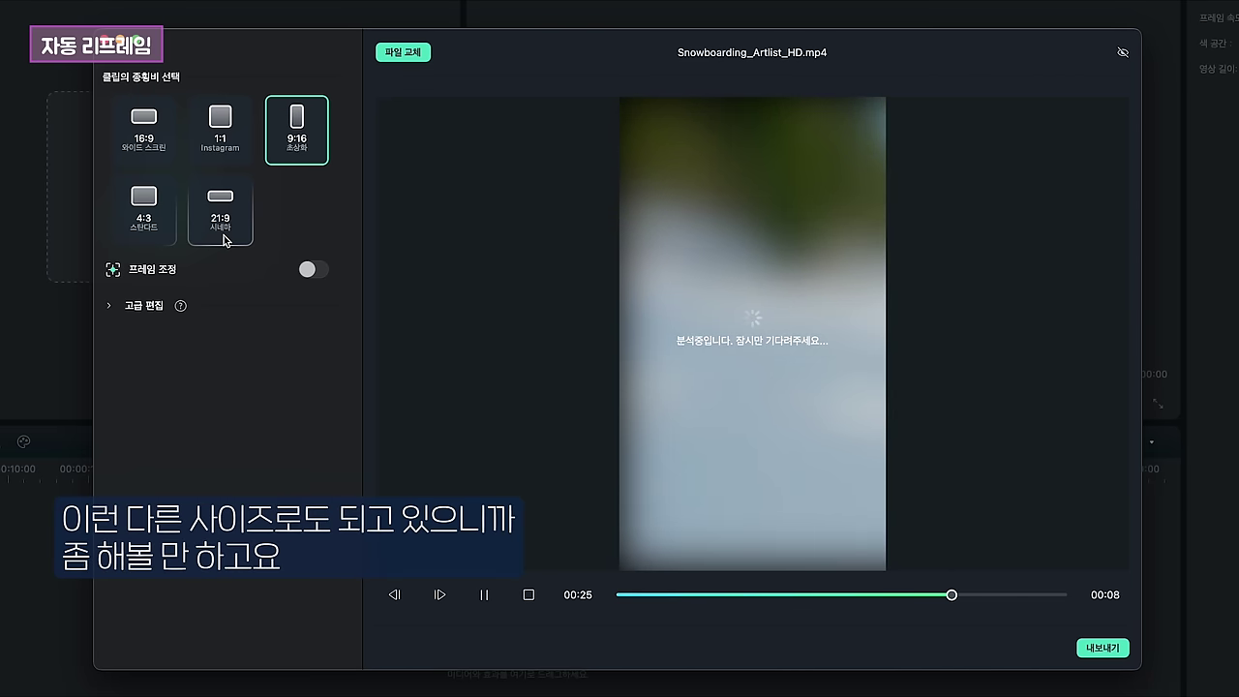
pyautogui.click(108, 306)
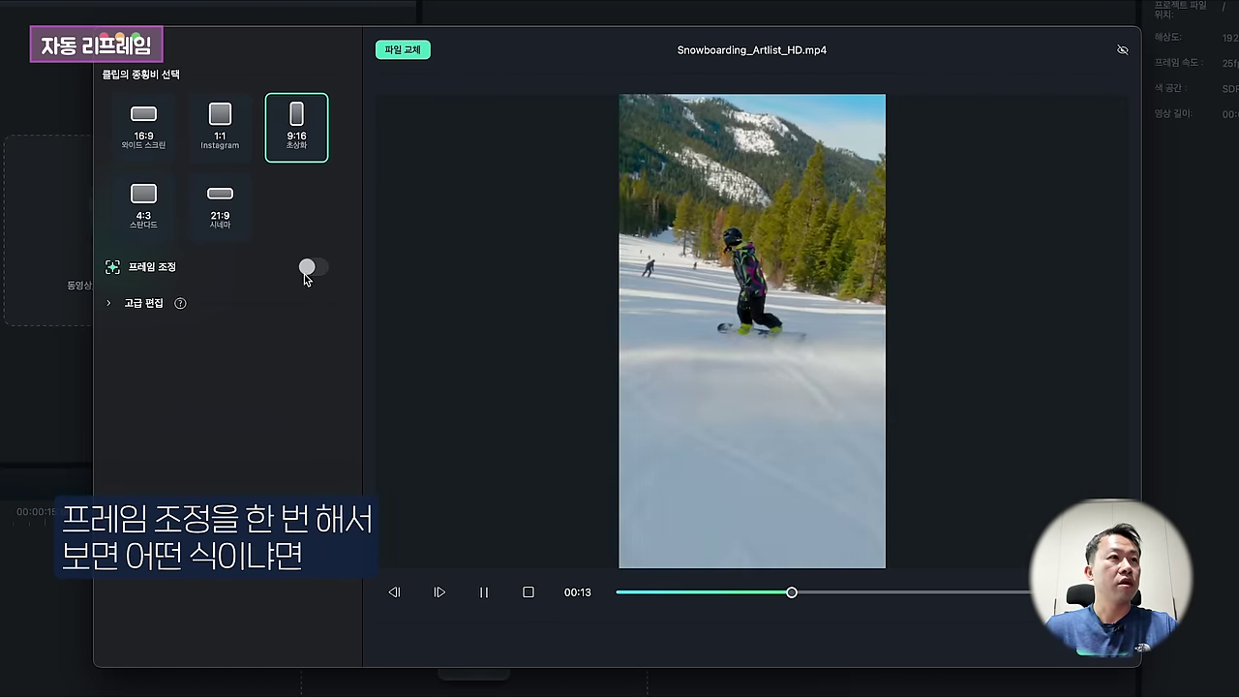
# Turn on 프레임 조정 for the 9:16 snowboarding clip, scrub through the crop tracking, and check the 고급 편집 options
pyautogui.click(307, 266)
pyautogui.moveTo(644, 594); pyautogui.dragTo(756, 613)
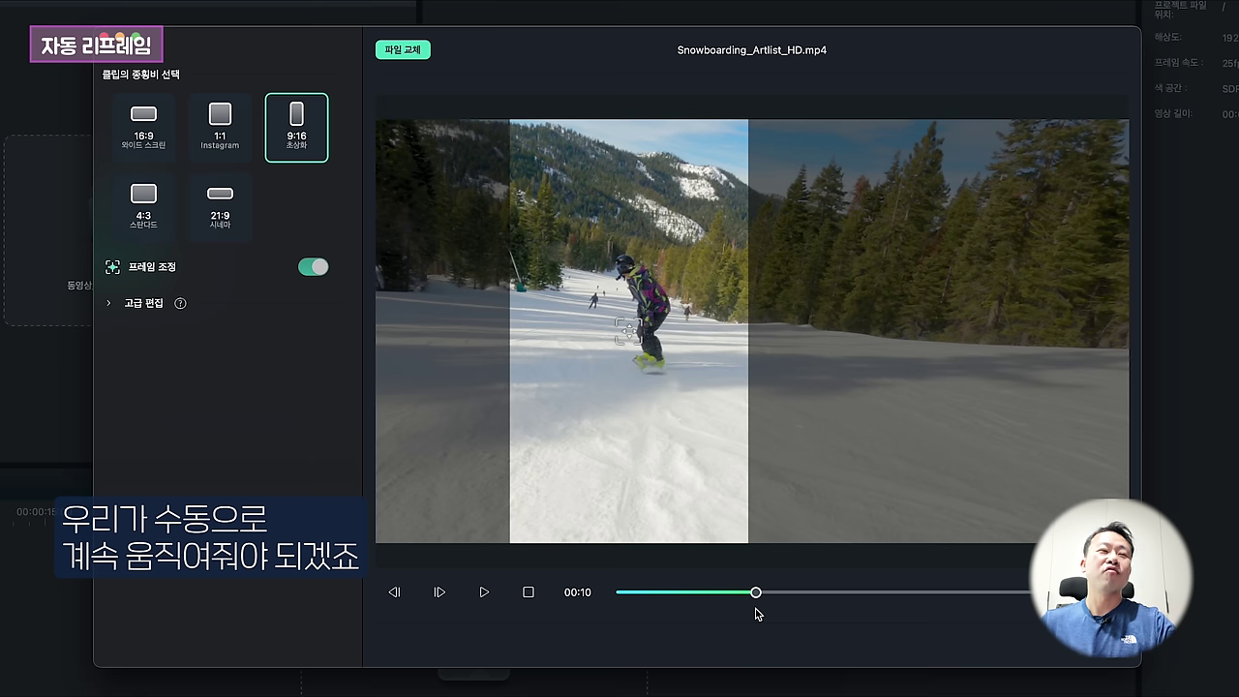
pyautogui.moveTo(756, 592); pyautogui.dragTo(1003, 606)
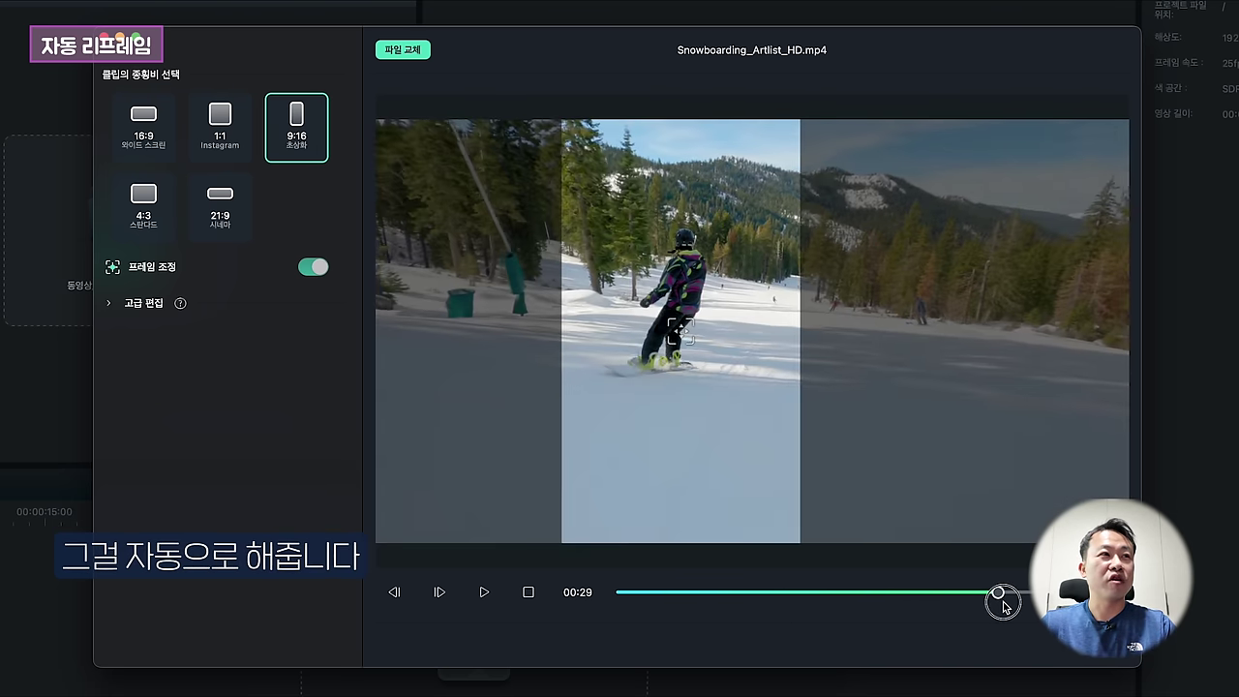
pyautogui.click(109, 303)
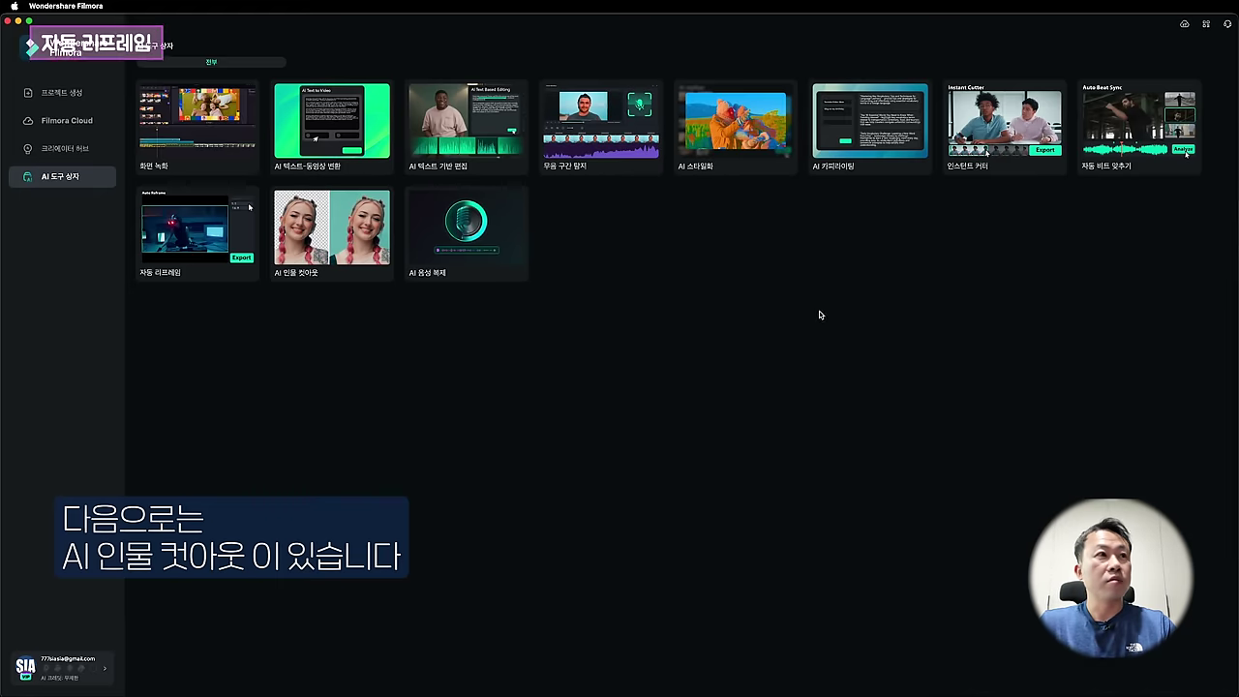
# Open AI 인물 컷아웃 on clip C3542 and tune the cutout to edge thickness 6.00 and edge feather 3.00
pyautogui.moveTo(330, 249)
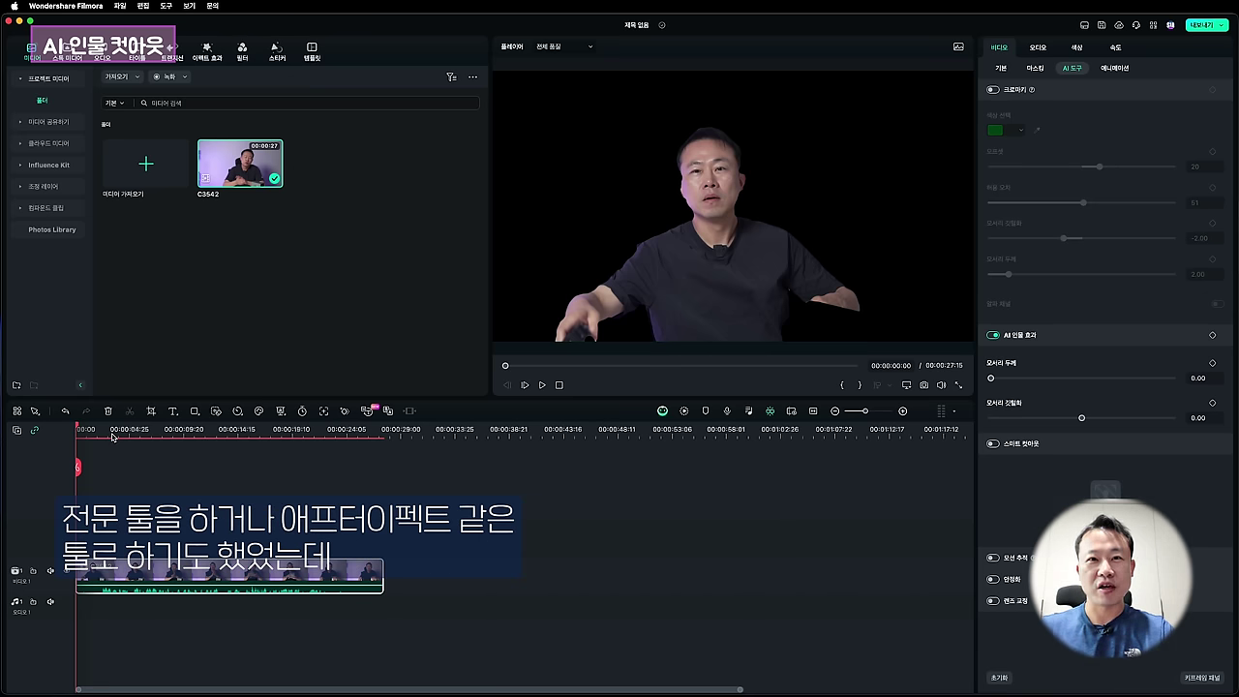
pyautogui.moveTo(96, 429); pyautogui.dragTo(173, 462)
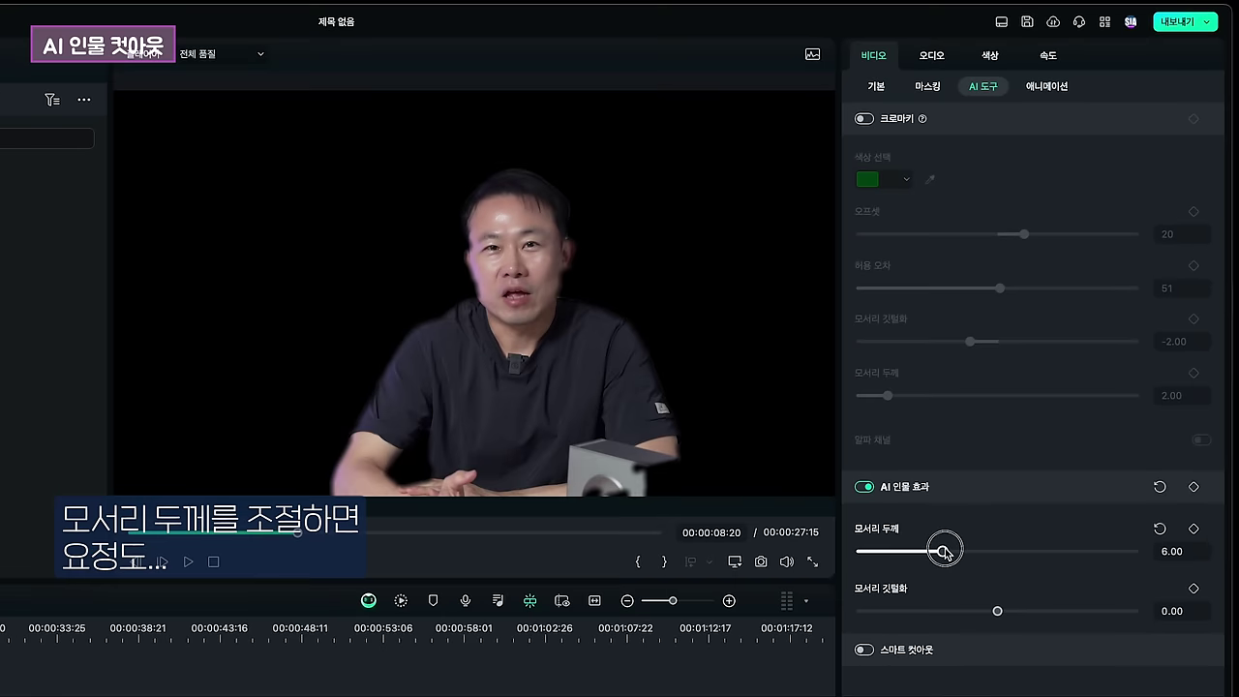
pyautogui.moveTo(940, 550); pyautogui.dragTo(990, 559)
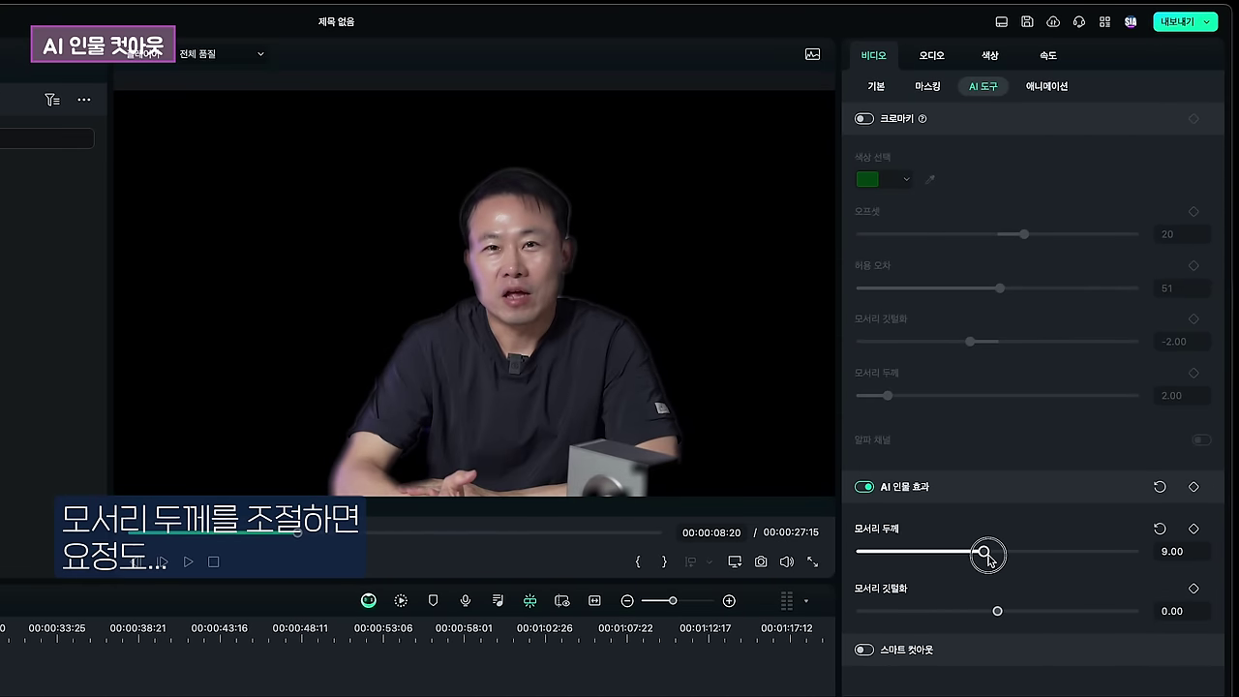
pyautogui.moveTo(1002, 611)
pyautogui.mouseDown()
pyautogui.moveTo(973, 606)
pyautogui.moveTo(1007, 610)
pyautogui.moveTo(997, 614)
pyautogui.mouseUp()
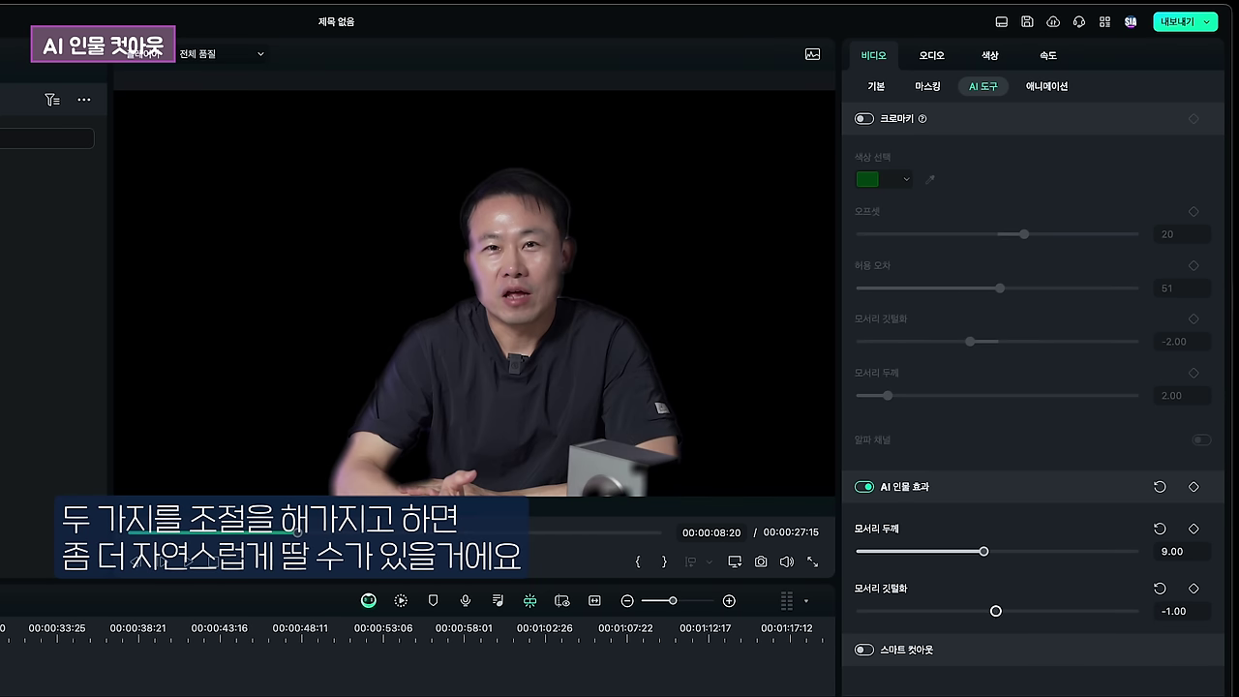
pyautogui.moveTo(985, 556); pyautogui.dragTo(970, 556)
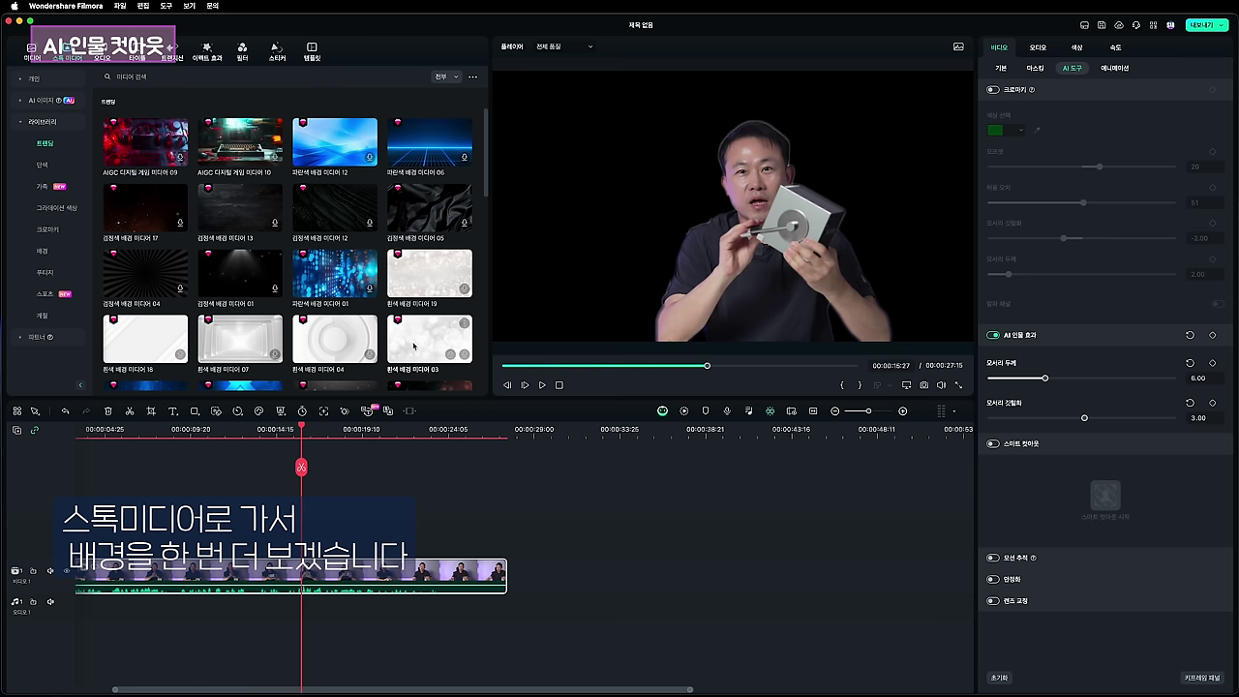
# Add the Desert View stock background, move the portrait clip to the track above, and place the background beneath it near the start
pyautogui.scroll(-5, 413, 346)
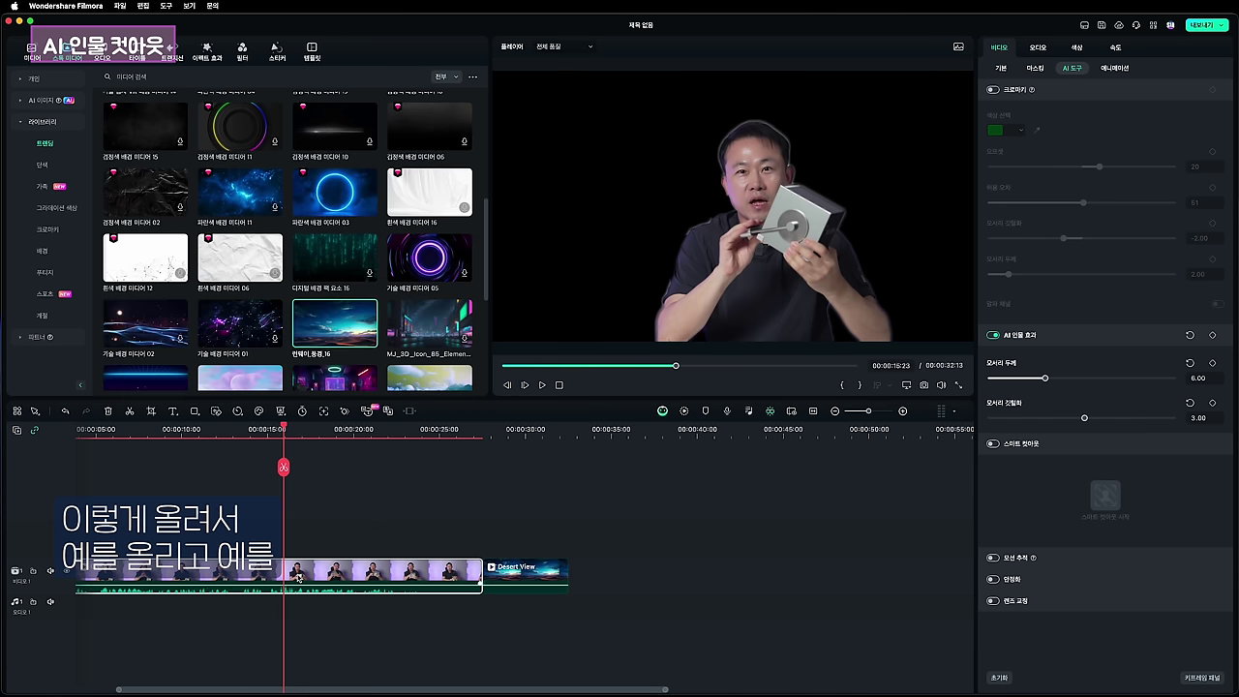
pyautogui.moveTo(387, 573); pyautogui.dragTo(387, 538)
pyautogui.moveTo(542, 577); pyautogui.dragTo(135, 577)
pyautogui.moveTo(118, 429); pyautogui.dragTo(101, 430)
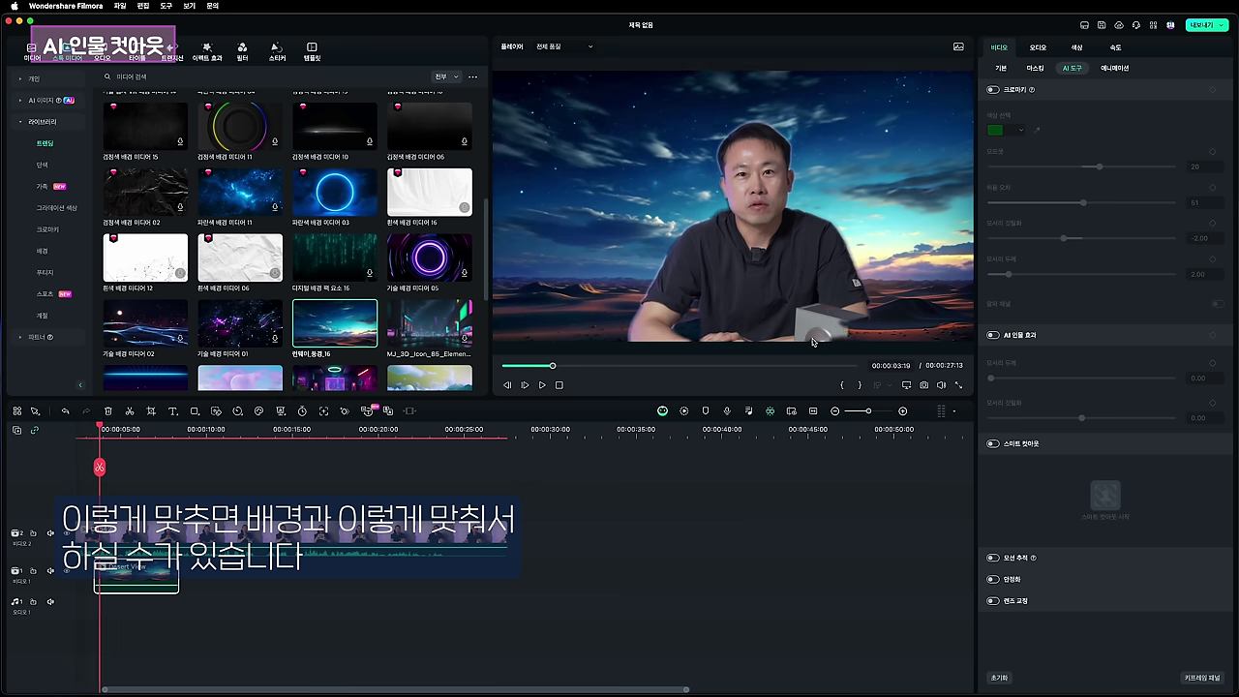
# Refine the portrait cutout to edge feather 2.00 and edge thickness 7.00, and close the project without saving
pyautogui.click(464, 538)
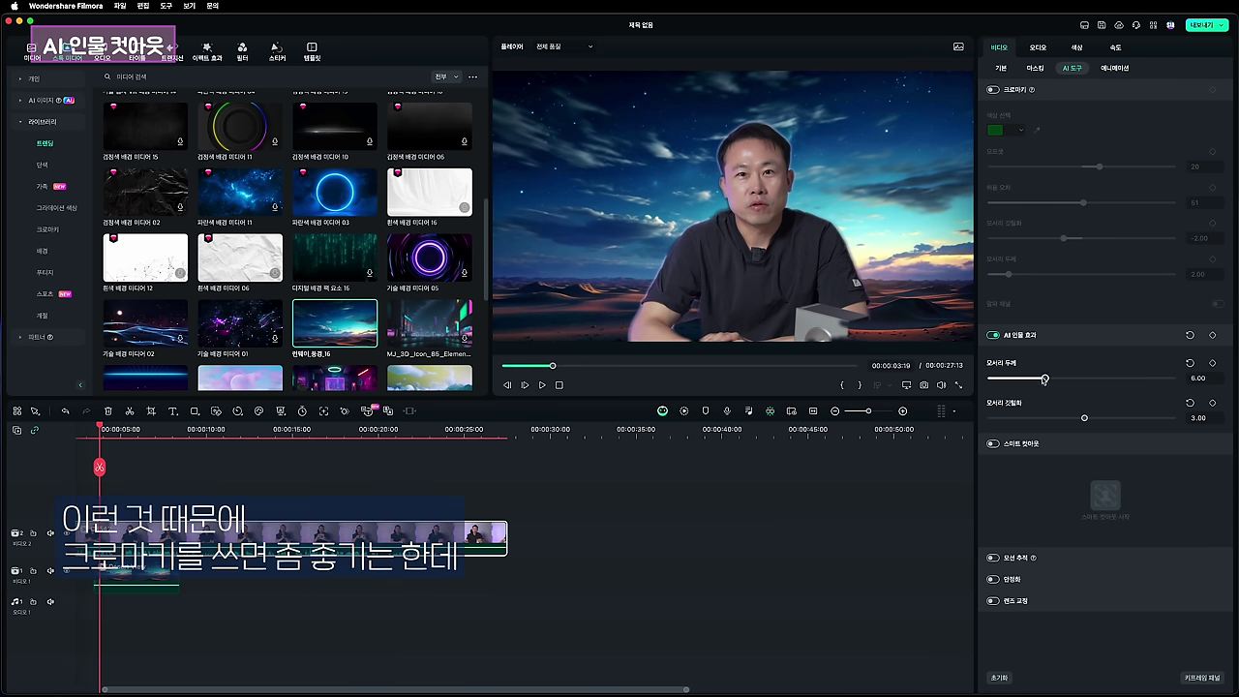
pyautogui.click(1085, 418)
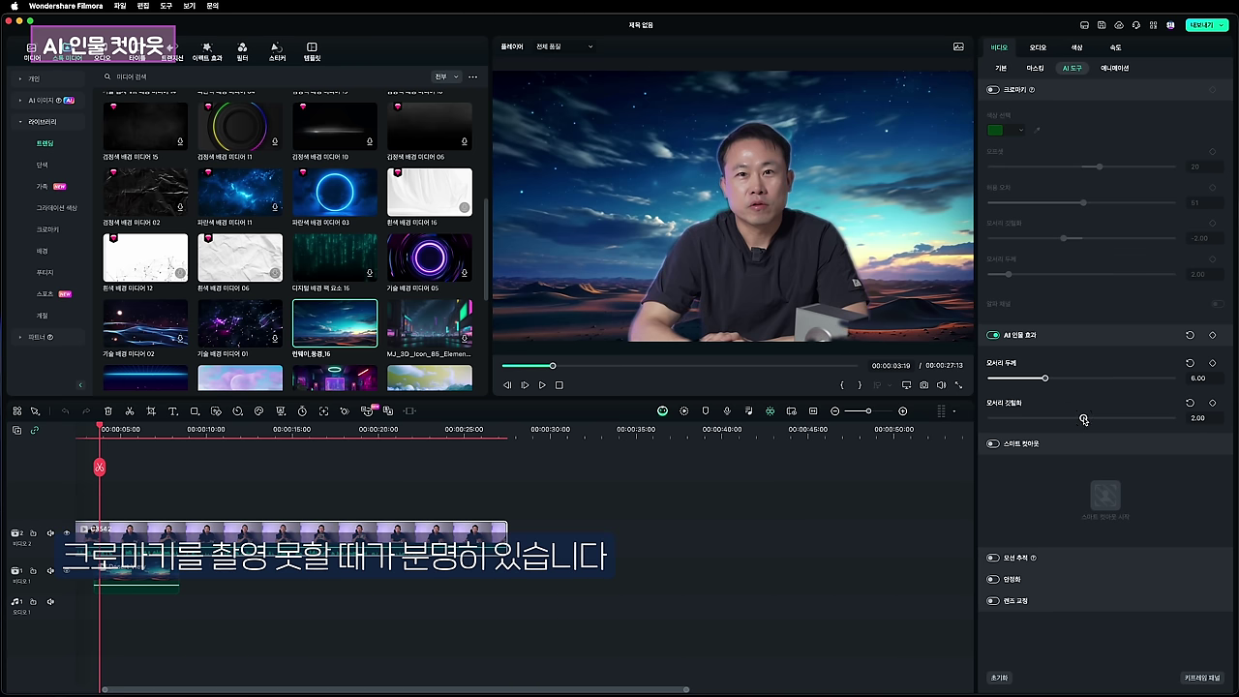
pyautogui.click(1046, 379)
pyautogui.moveTo(1047, 379); pyautogui.dragTo(1054, 378)
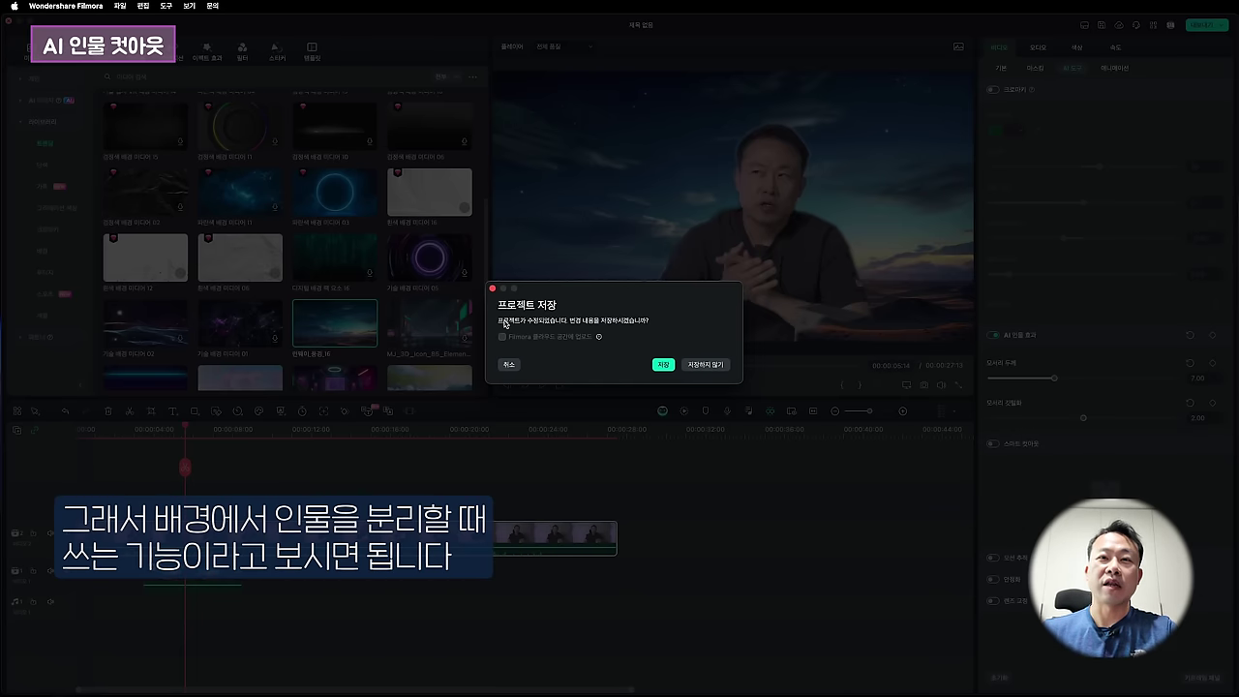
pyautogui.click(695, 366)
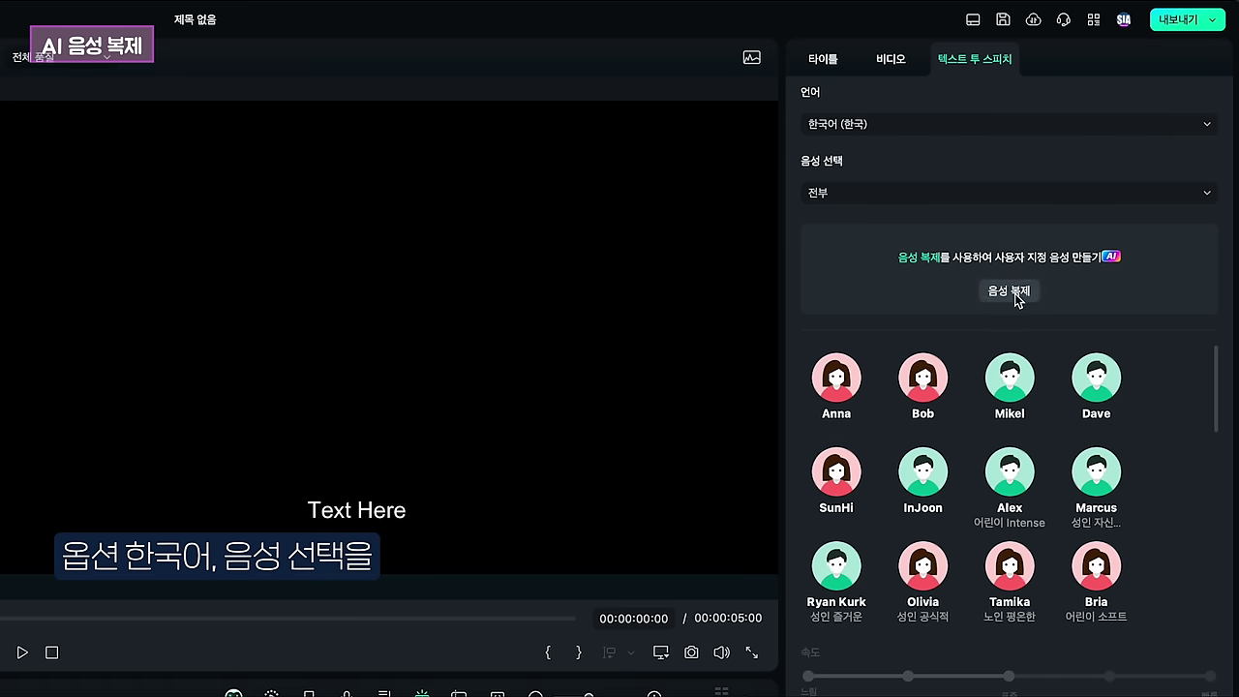
# Preview the Korean text-to-speech voices Anna, Wade and Dan Dan for the sample title
pyautogui.click(832, 381)
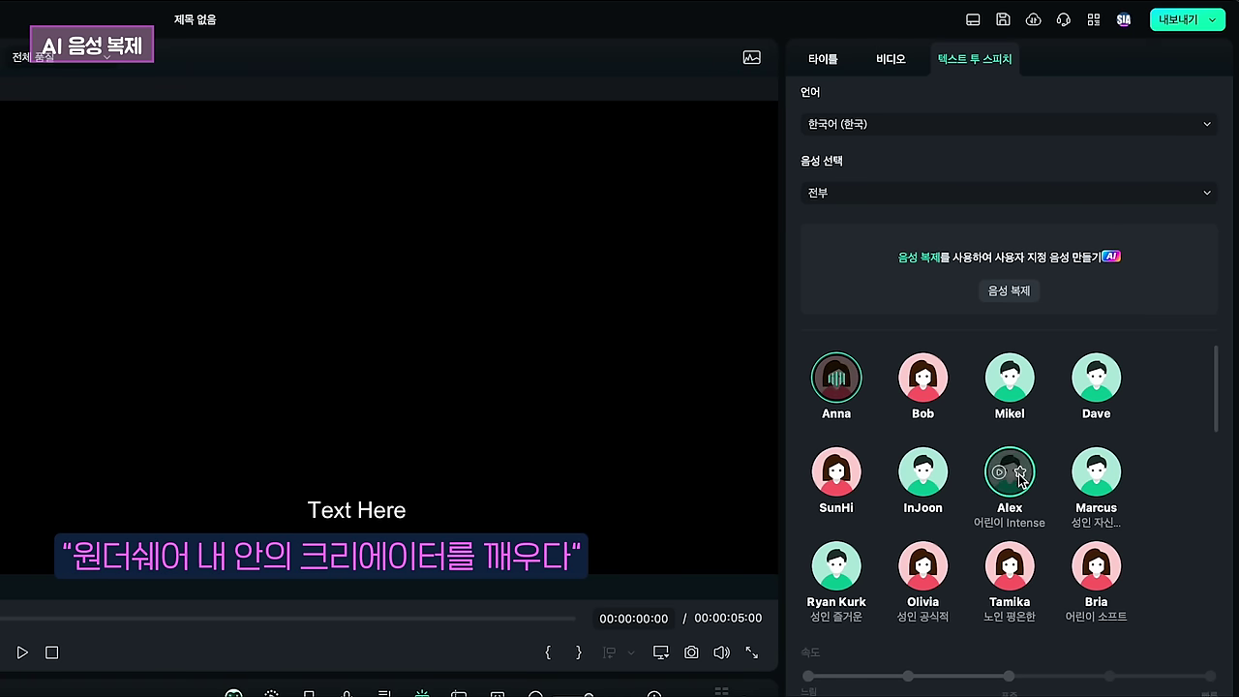
pyautogui.scroll(-5, 1146, 548)
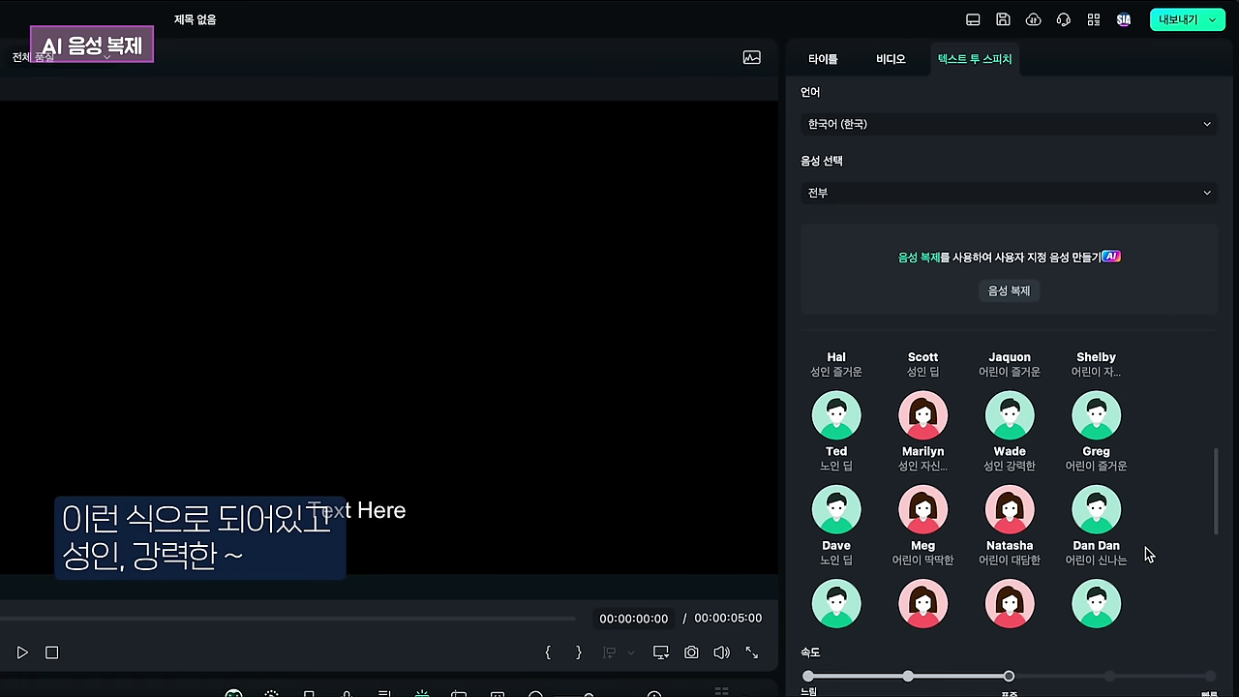
pyautogui.click(1022, 467)
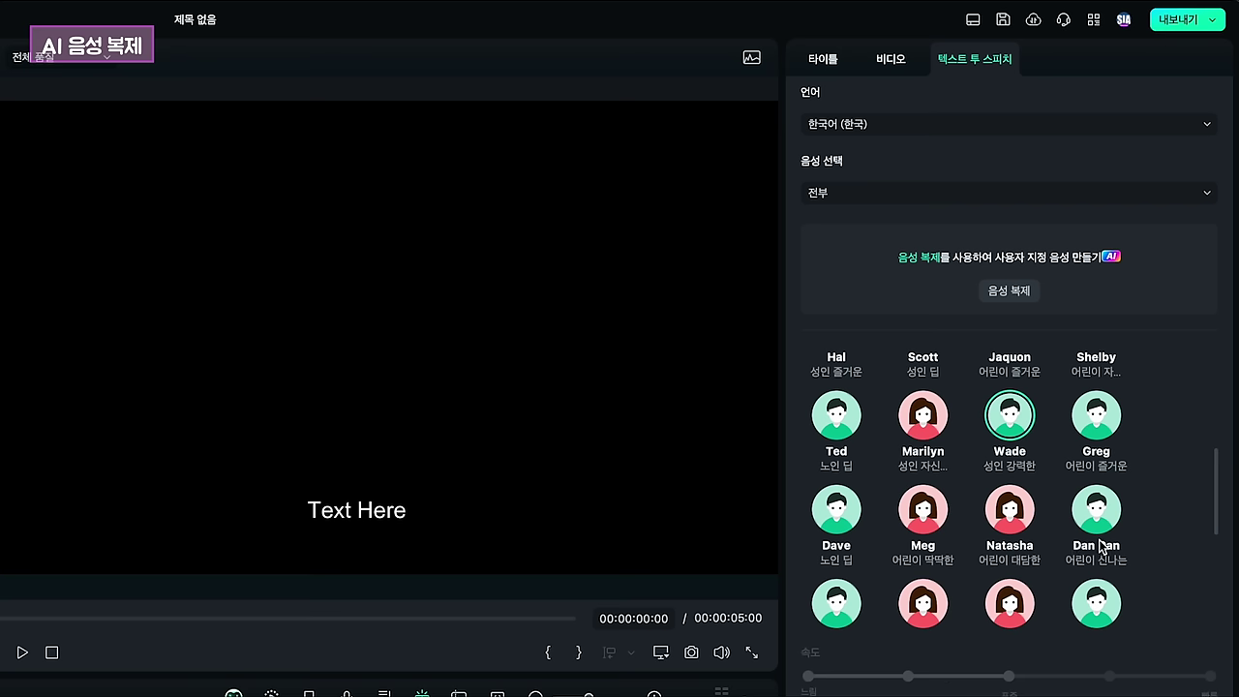
pyautogui.click(1090, 511)
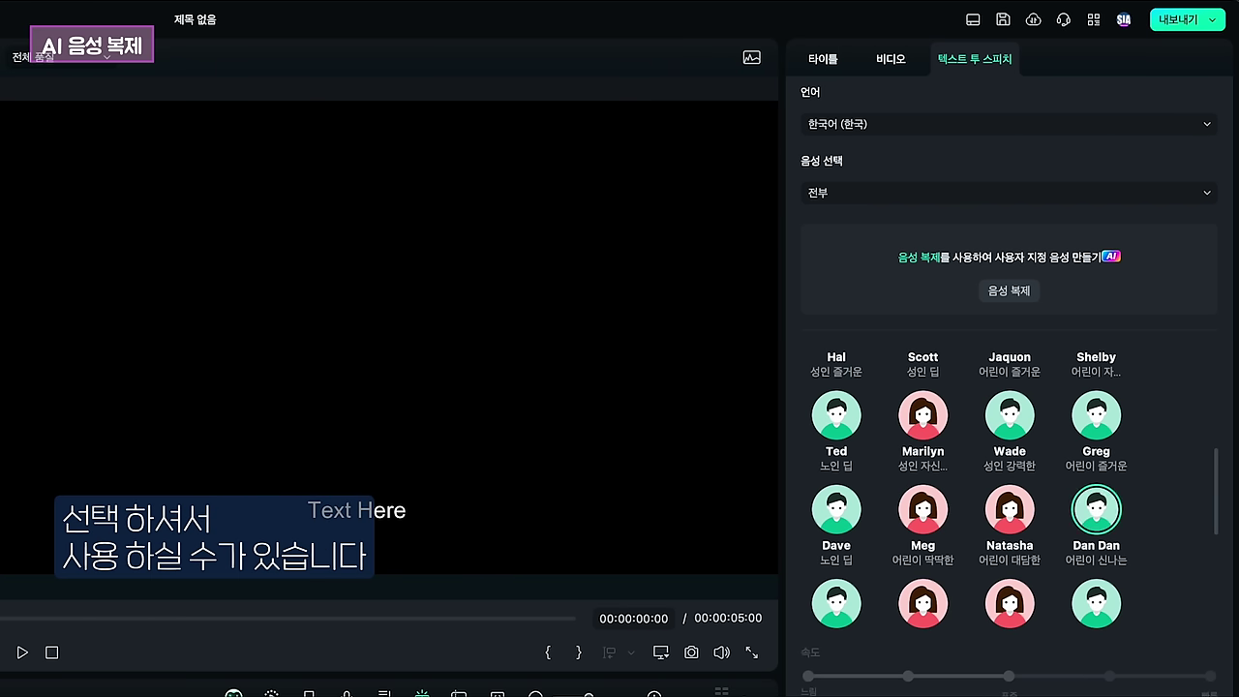
pyautogui.click(357, 510)
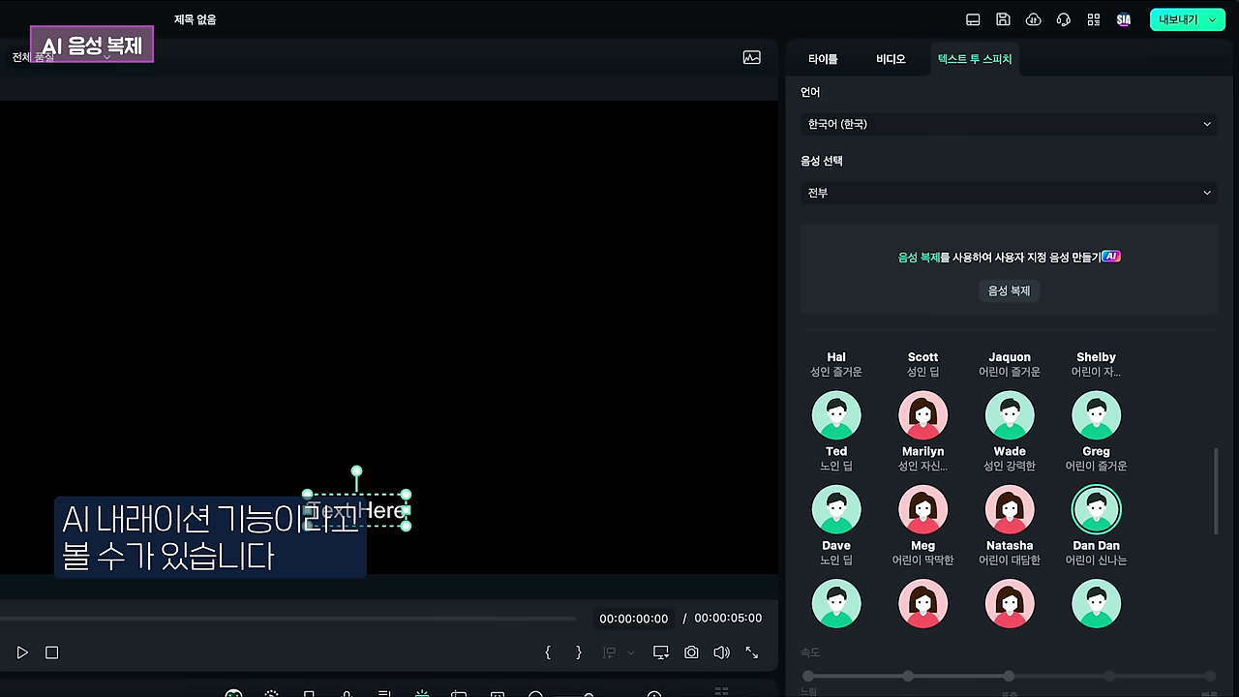
# Compare the 내레이션 and 소셜 미디어 voice categories, return to 전부, and check the speed setting at 표준
pyautogui.click(995, 192)
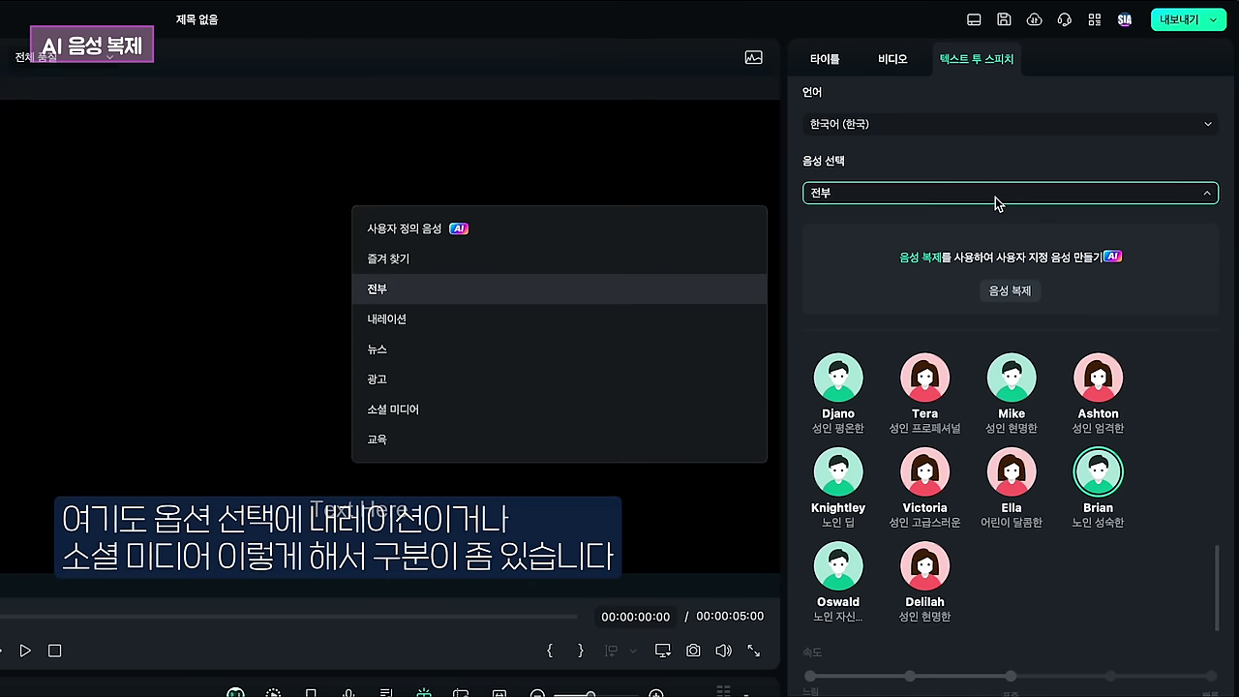
pyautogui.click(574, 330)
pyautogui.click(897, 198)
pyautogui.click(500, 409)
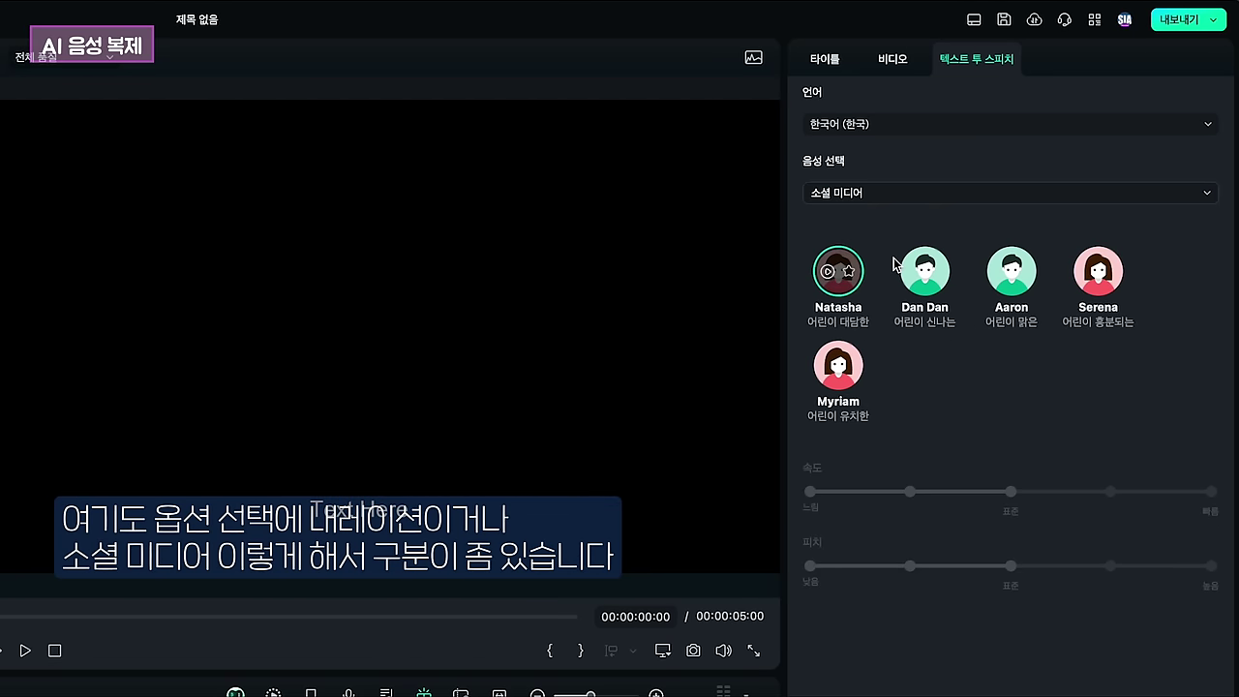
pyautogui.click(940, 193)
pyautogui.click(561, 435)
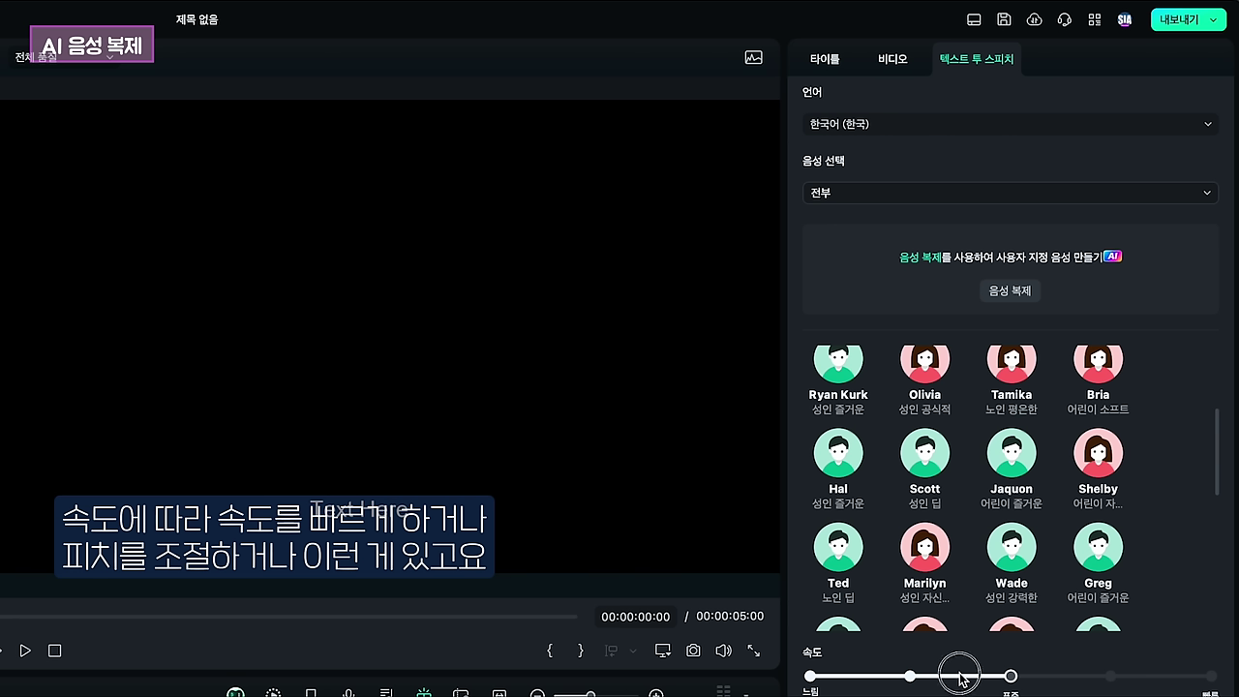
pyautogui.moveTo(961, 677); pyautogui.dragTo(1011, 676)
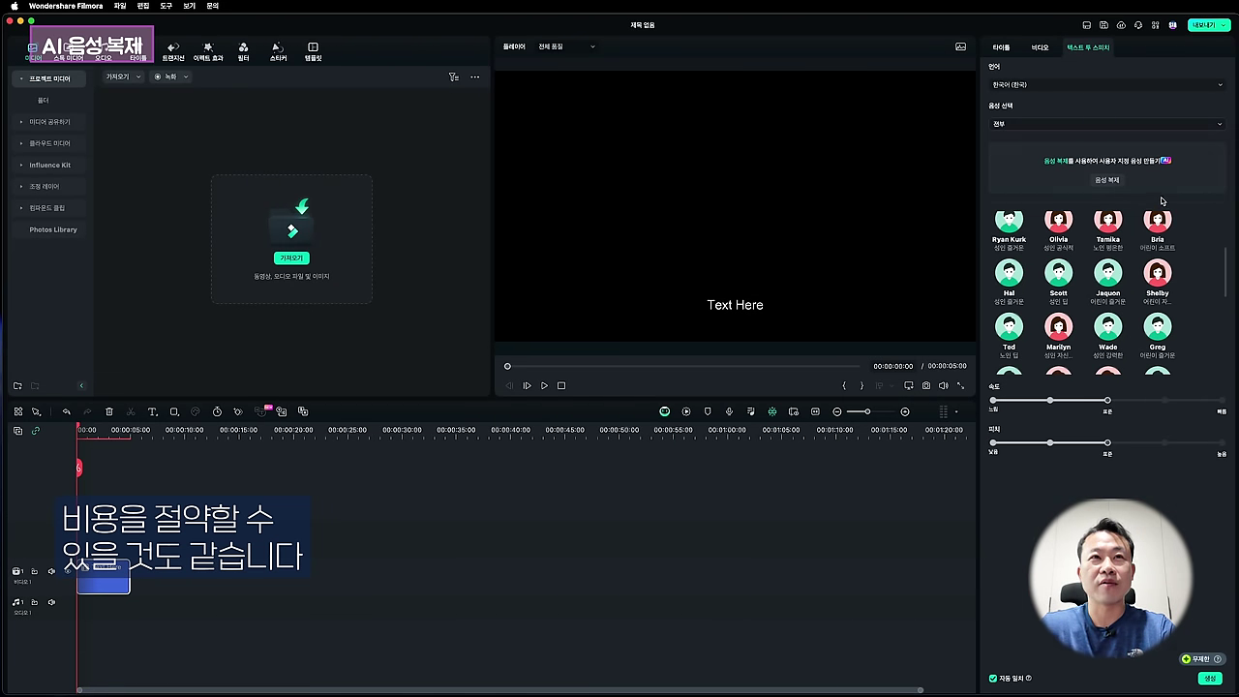
# Clone a custom voice as Voice 1 by recording the consent and sample scripts with the 외장 마이크 device
pyautogui.click(1113, 182)
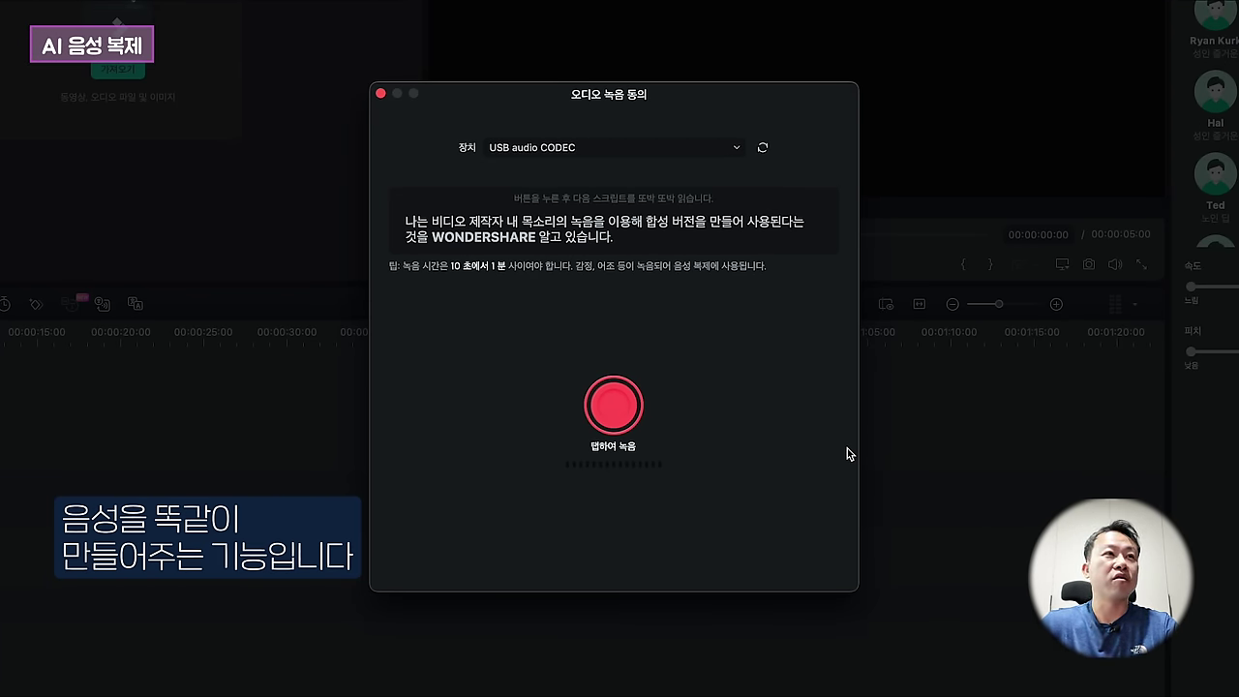
pyautogui.click(619, 148)
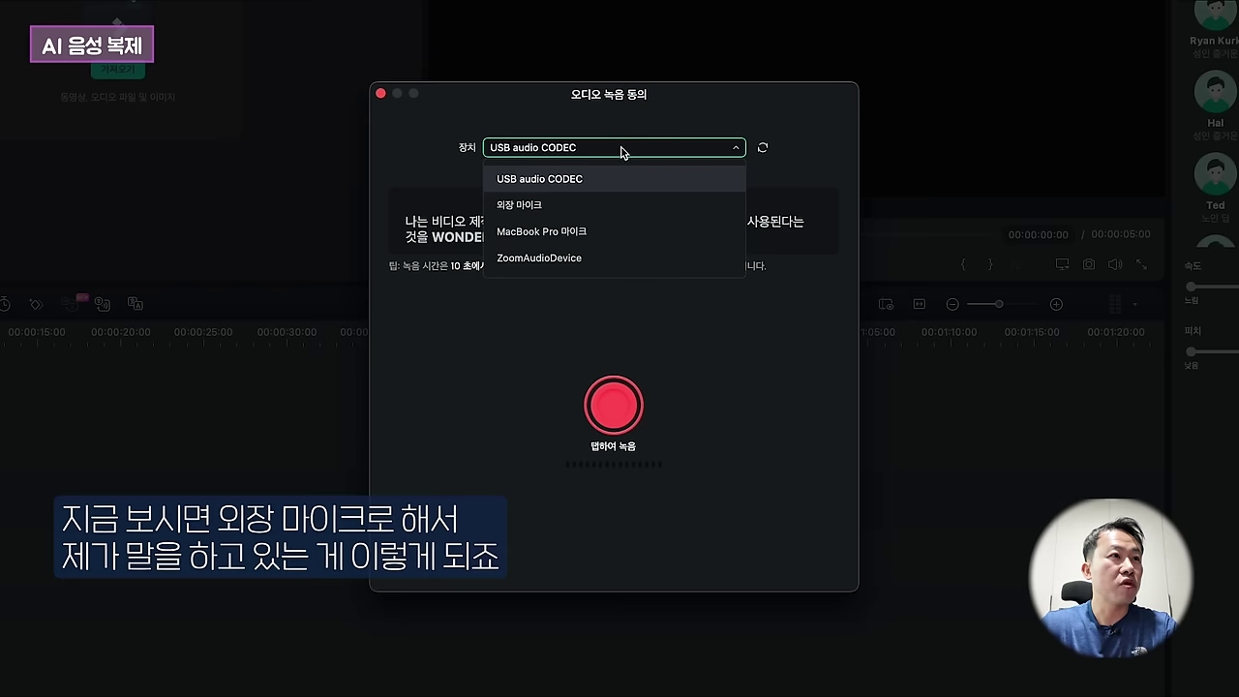
pyautogui.click(614, 203)
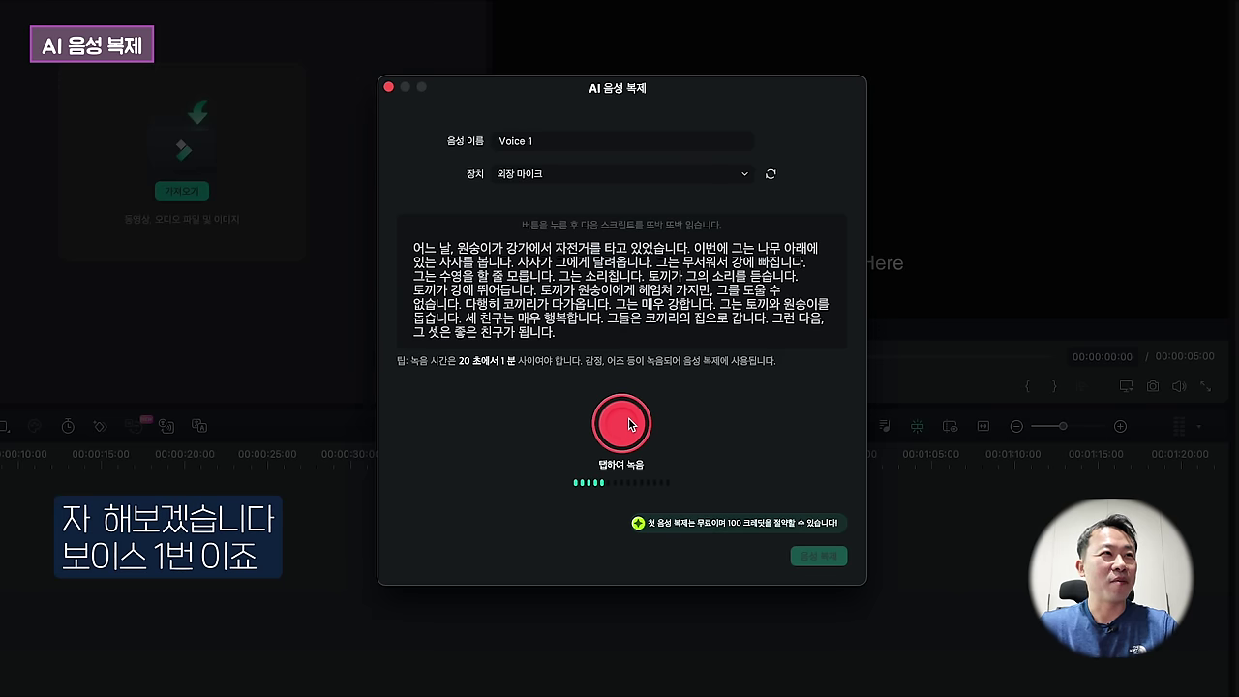
pyautogui.click(621, 423)
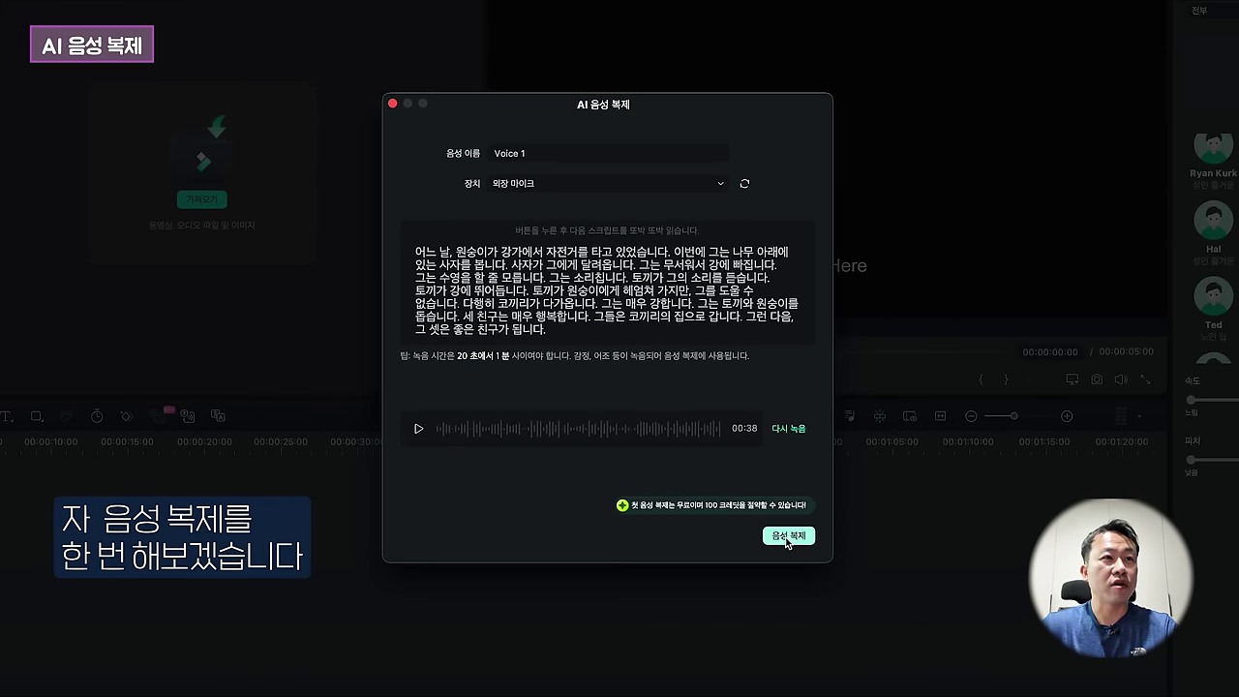
pyautogui.click(786, 538)
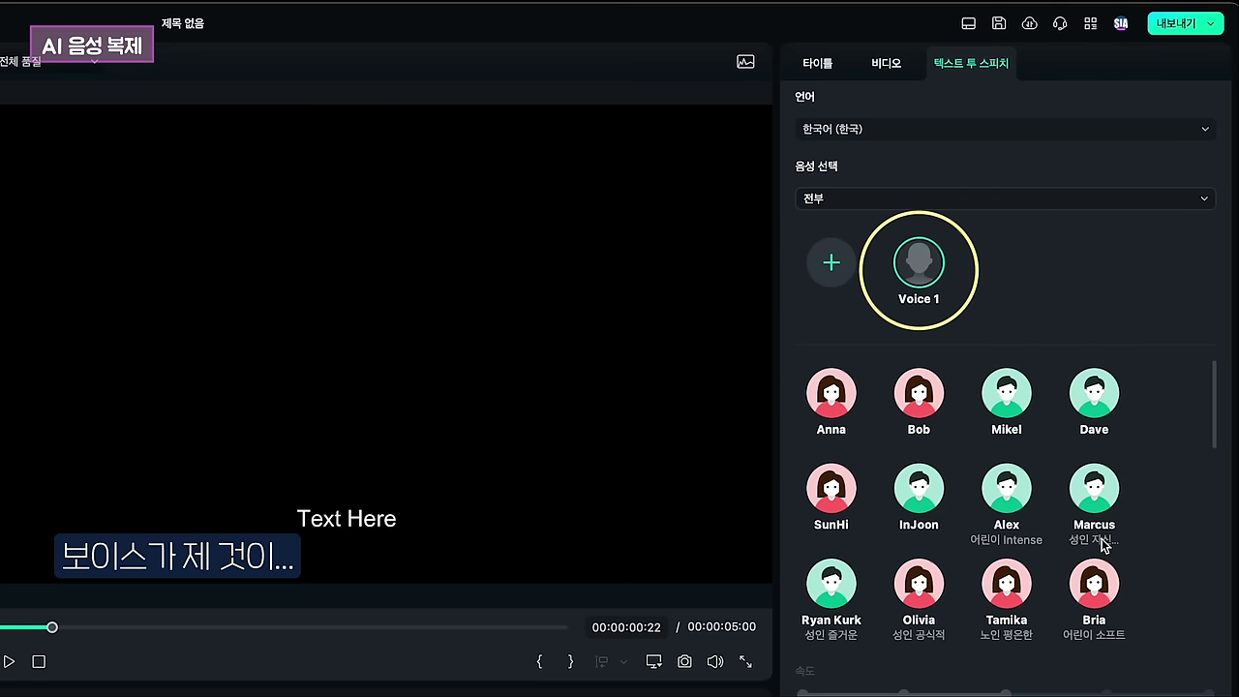
# Filter the voices to 사용자 정의 음성 and play a preview of the cloned Voice 1
pyautogui.scroll(-10, 1153, 550)
pyautogui.click(832, 203)
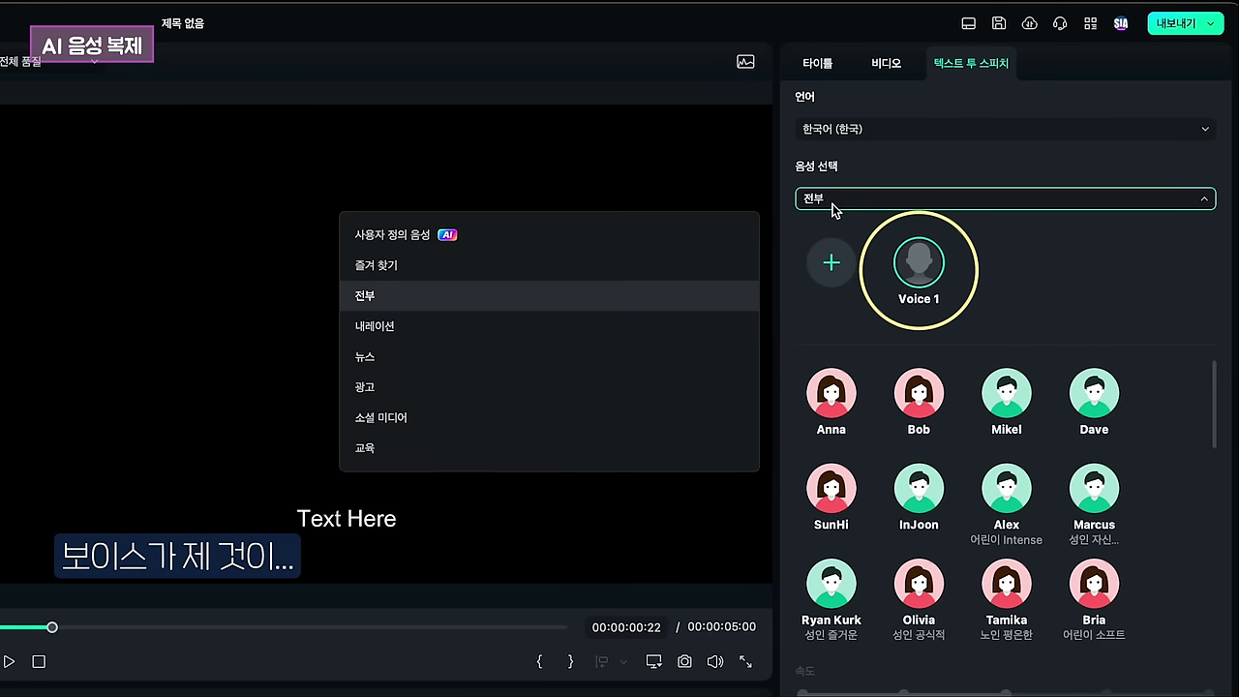
pyautogui.click(563, 242)
pyautogui.moveTo(929, 292)
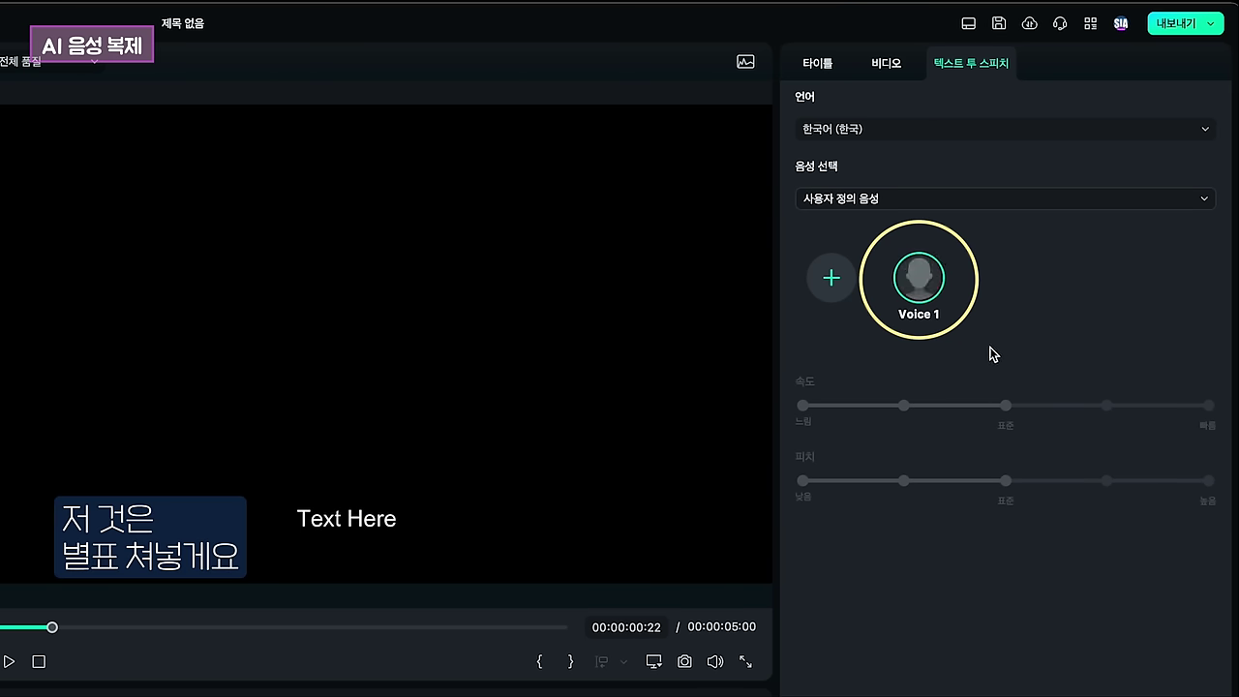
pyautogui.click(916, 283)
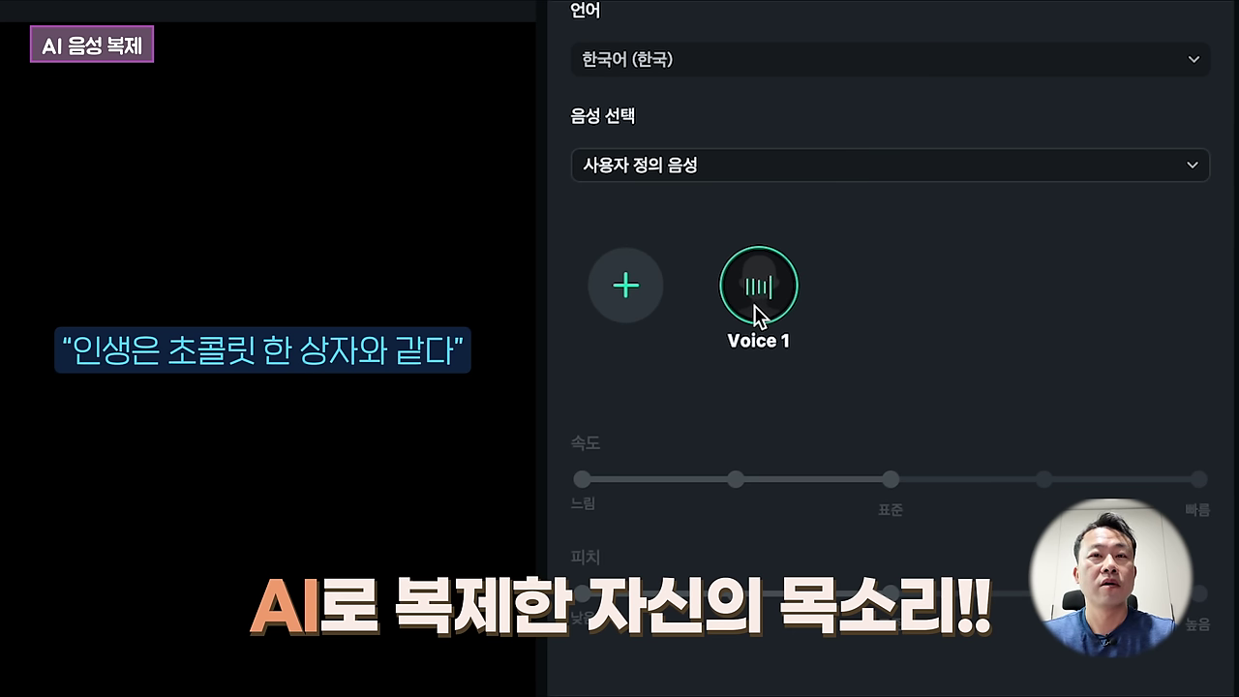